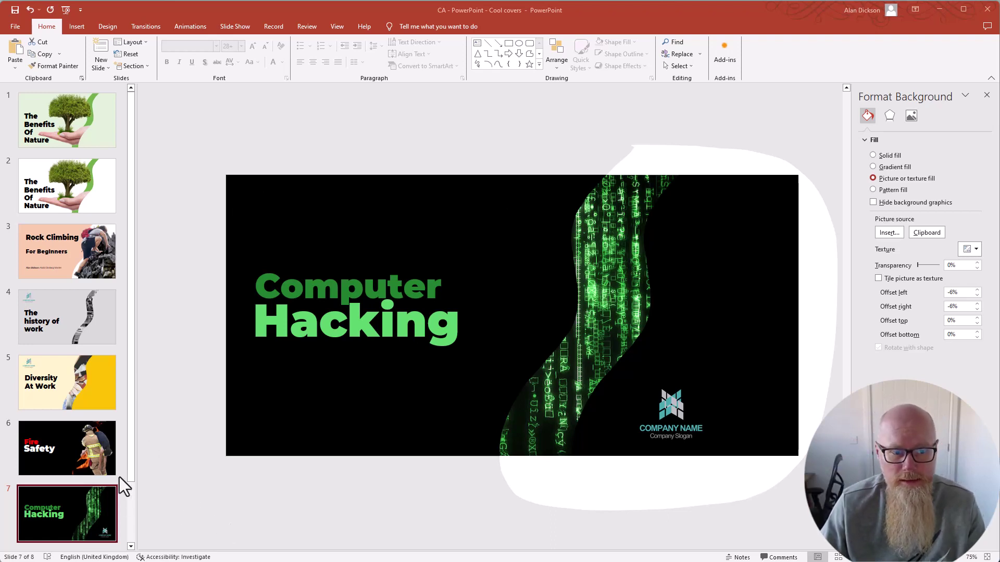
- Browse the existing slides, such as Fire Safety, Diversity At Work and Computer Hacking
click(79, 458)
click(92, 405)
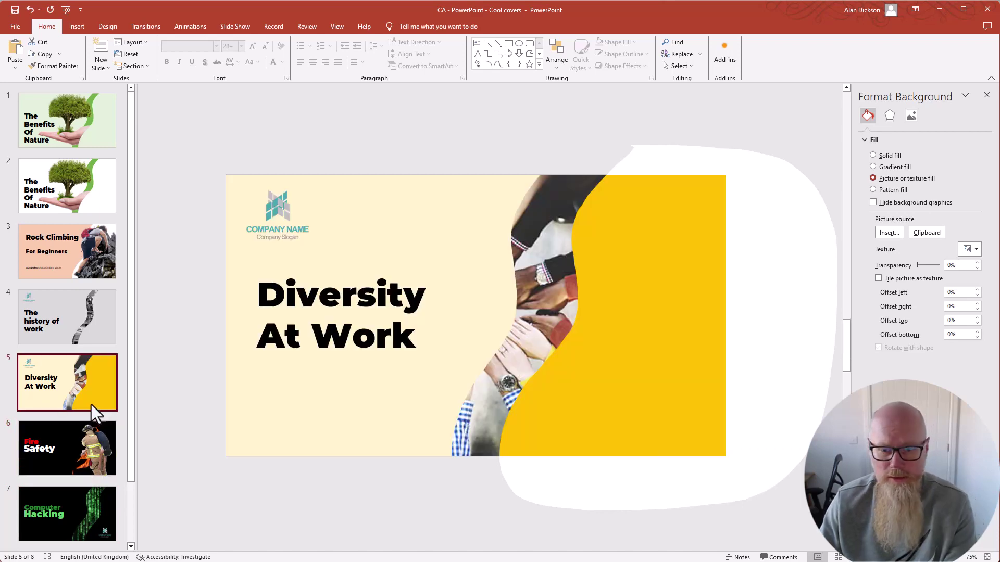
key(Up)
key(Up)
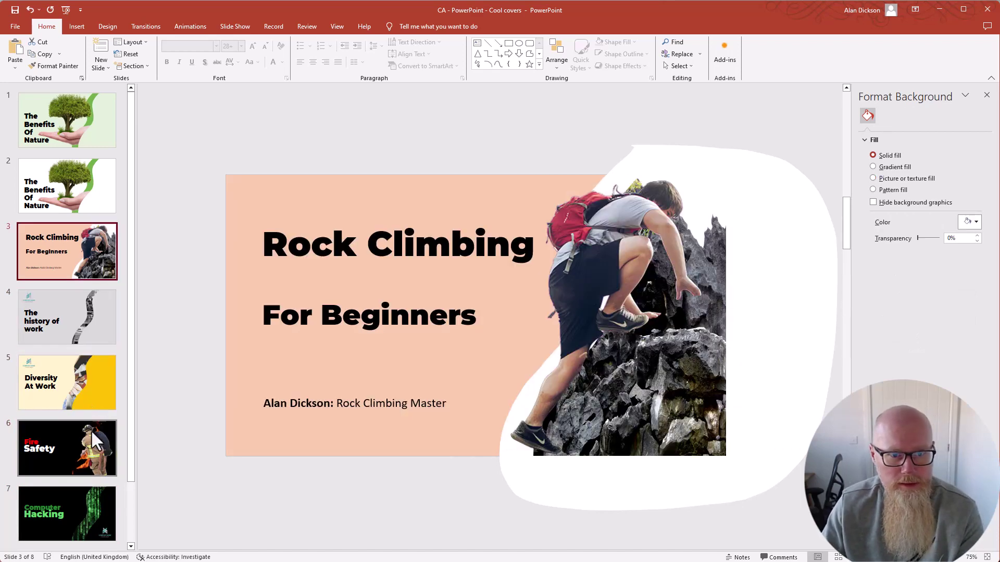
key(Up)
key(Up)
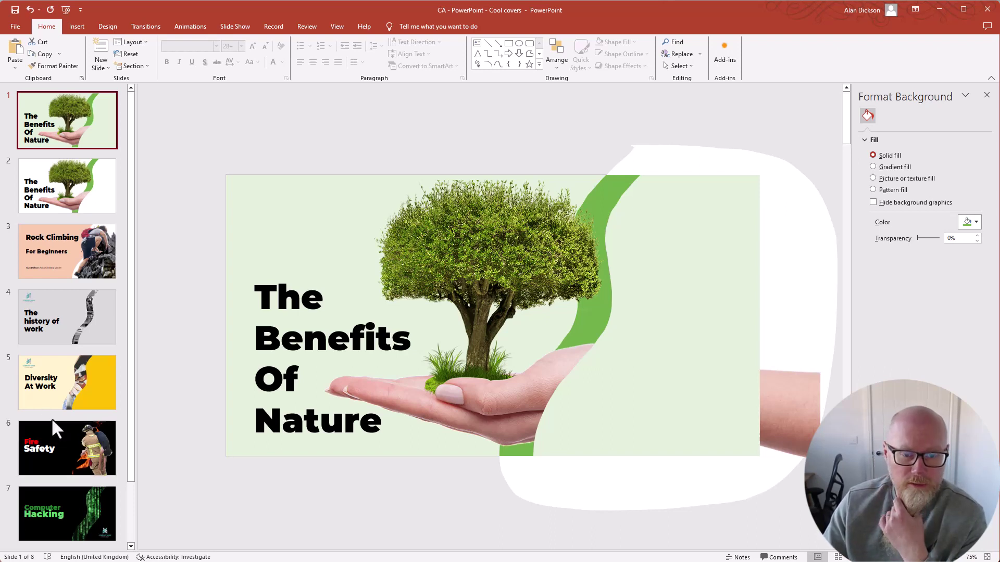
click(58, 510)
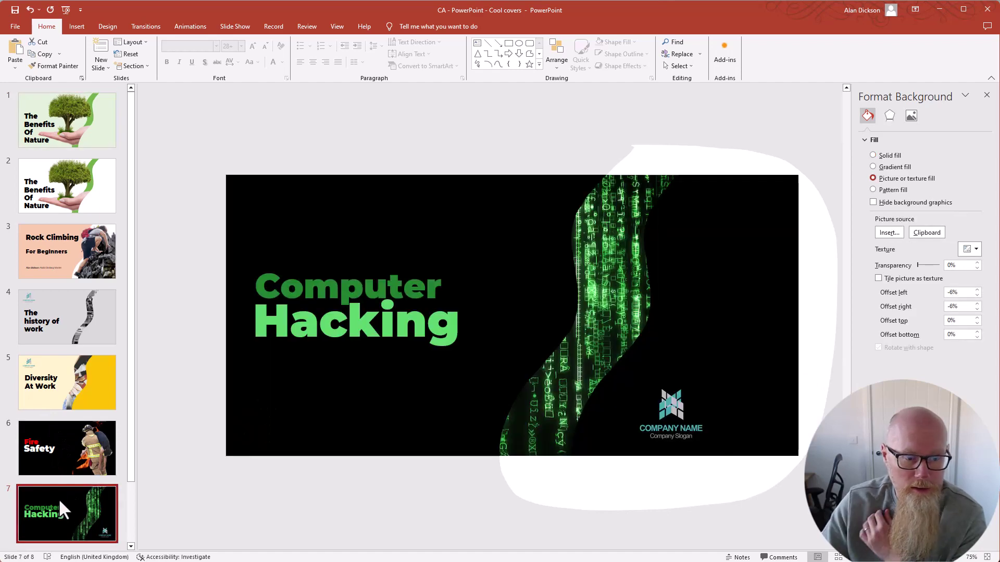
click(82, 445)
click(83, 382)
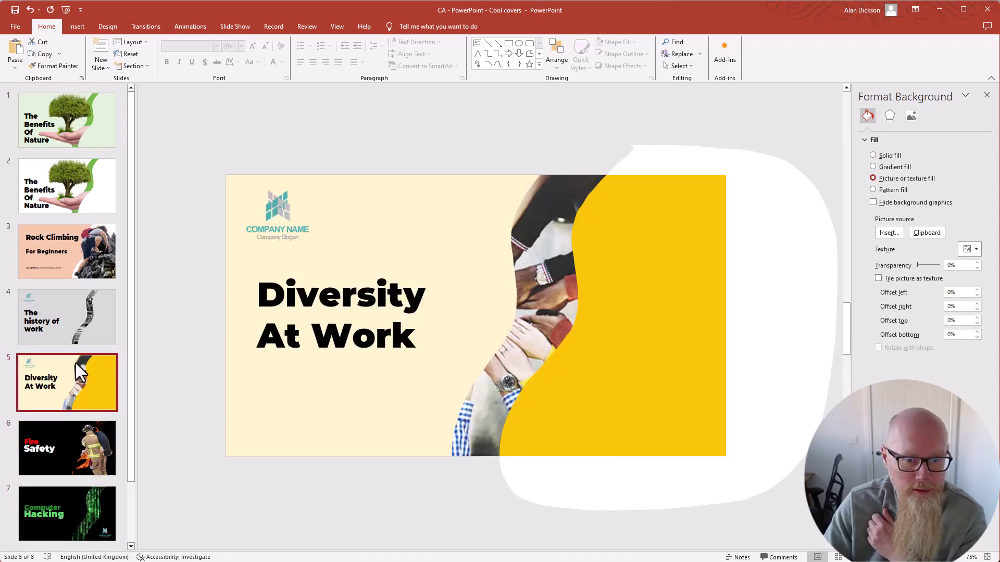
click(85, 311)
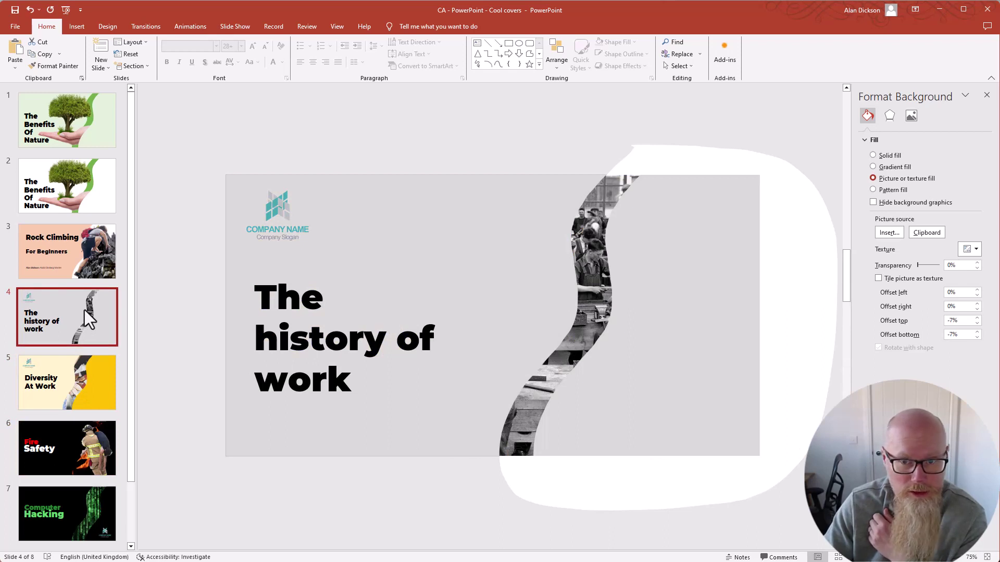
click(82, 384)
click(76, 445)
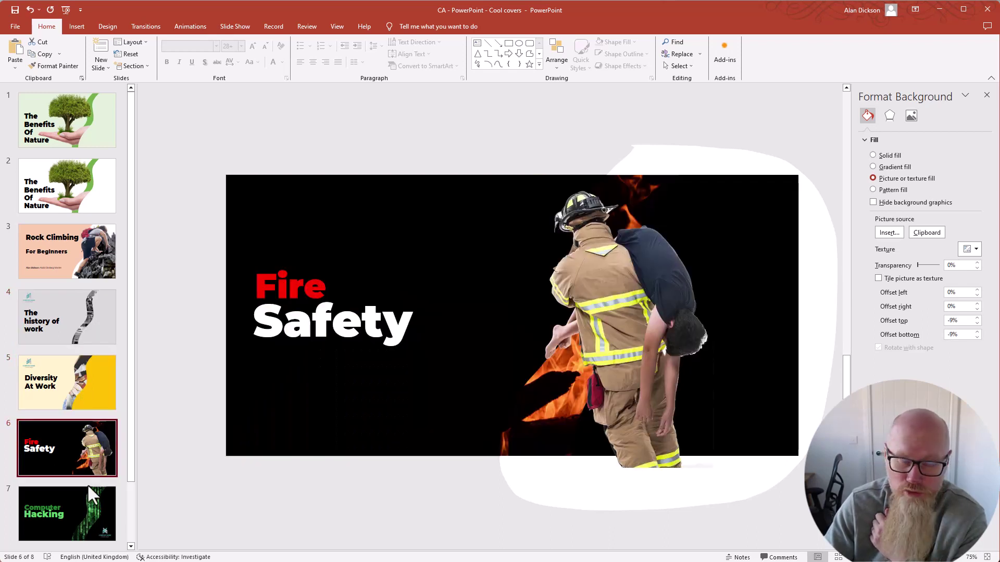
click(74, 514)
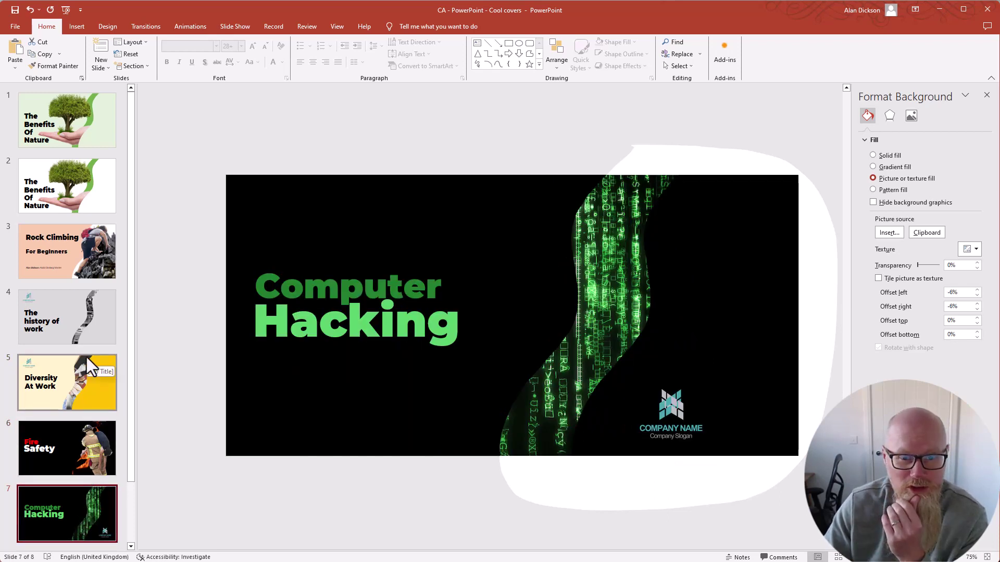
click(70, 323)
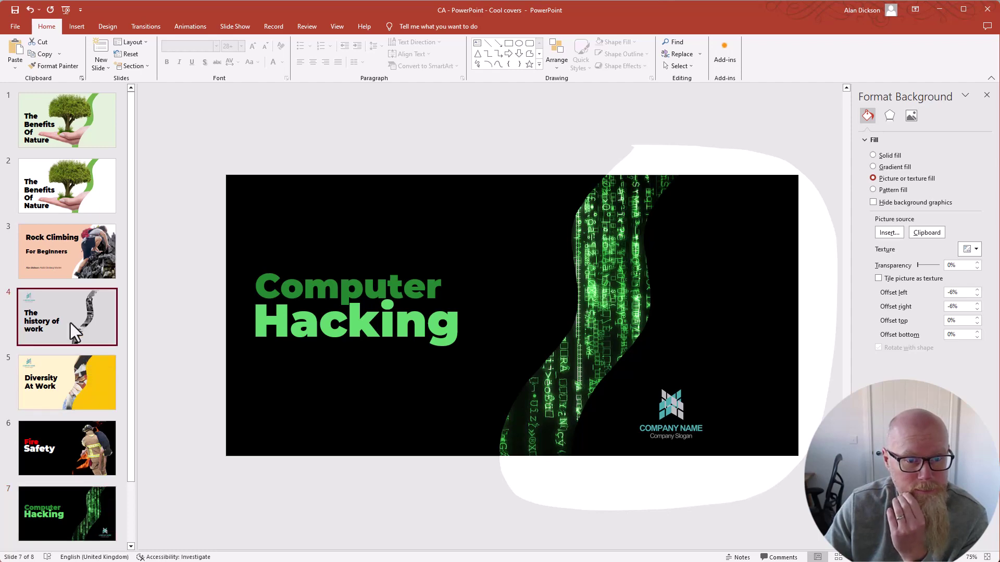
click(73, 263)
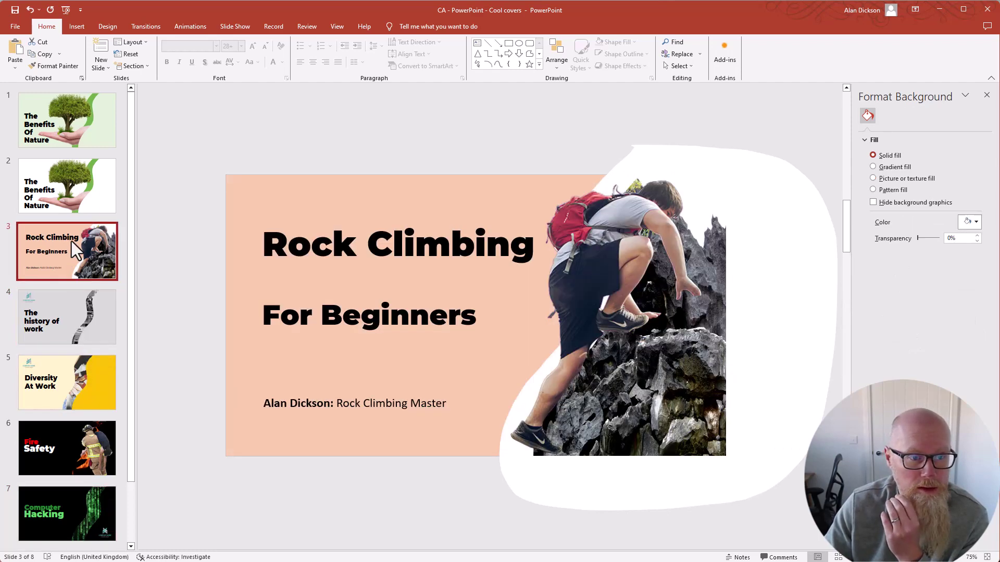
click(69, 191)
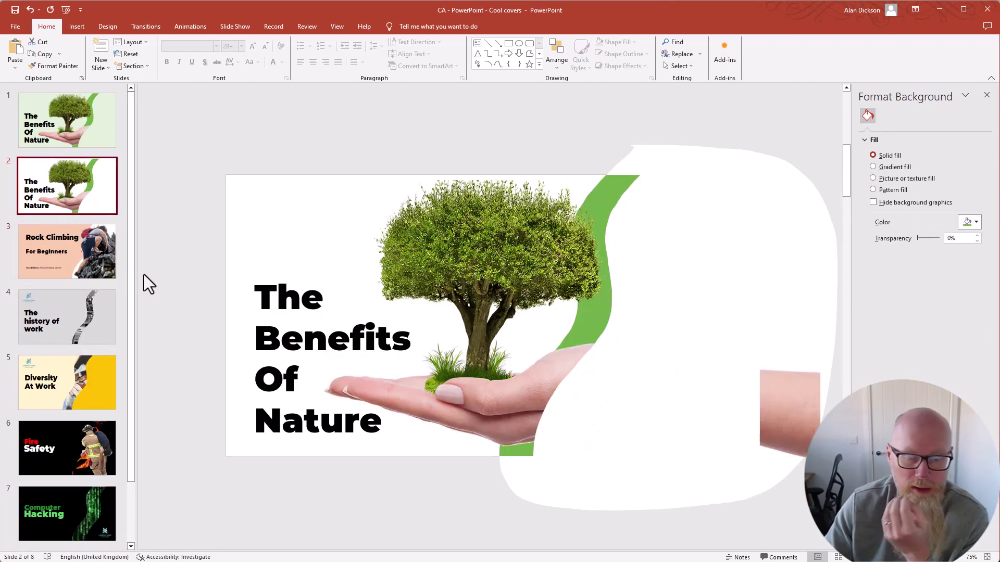
click(82, 315)
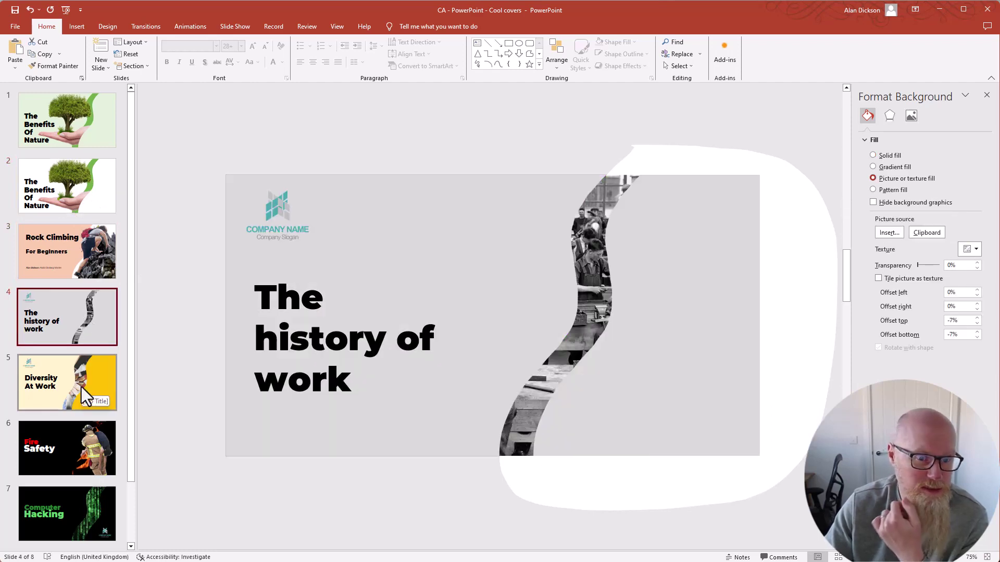
click(76, 451)
click(72, 541)
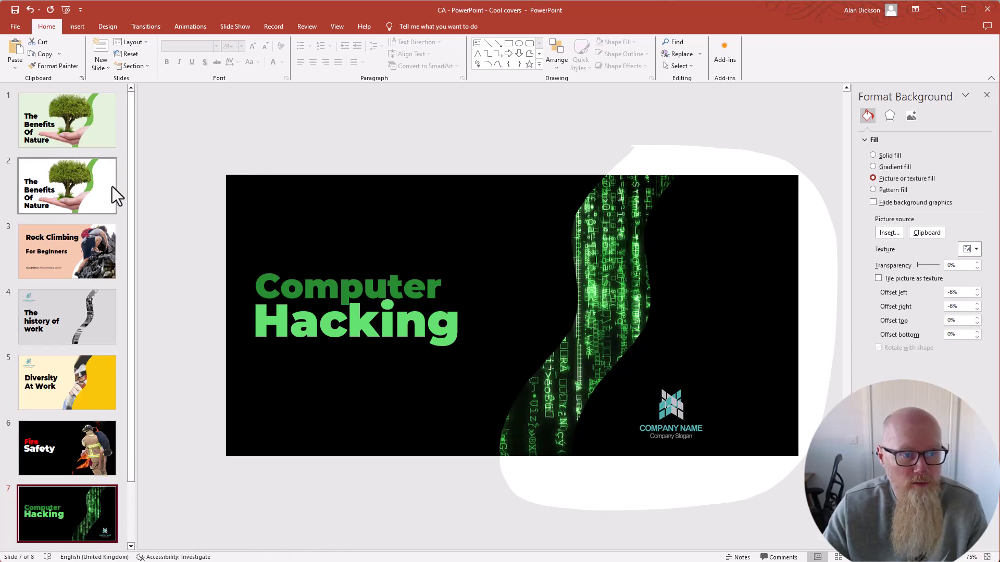
- Go to the empty slide 8 and delete both its placeholders
click(95, 146)
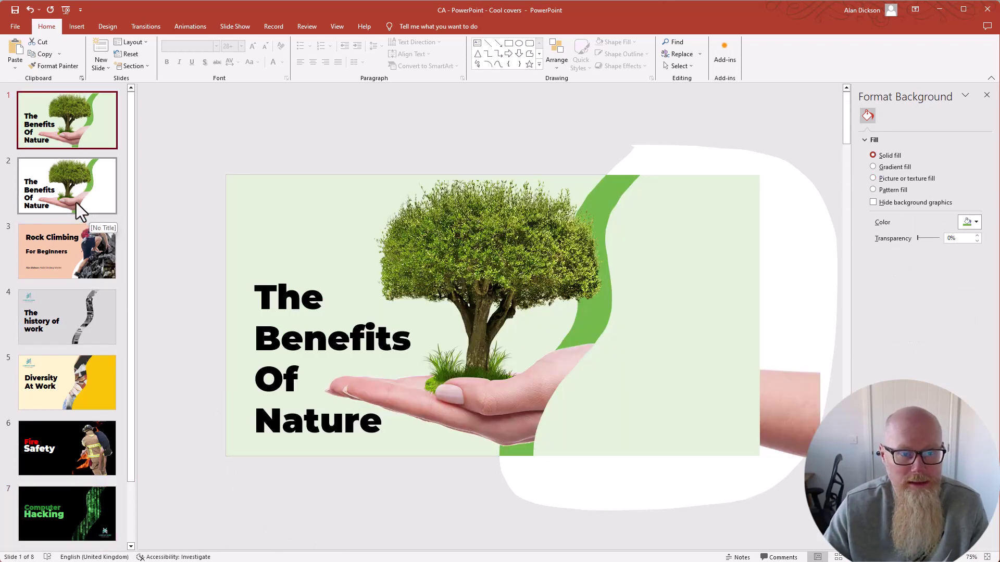
scroll(118, 514, down, 2)
click(92, 511)
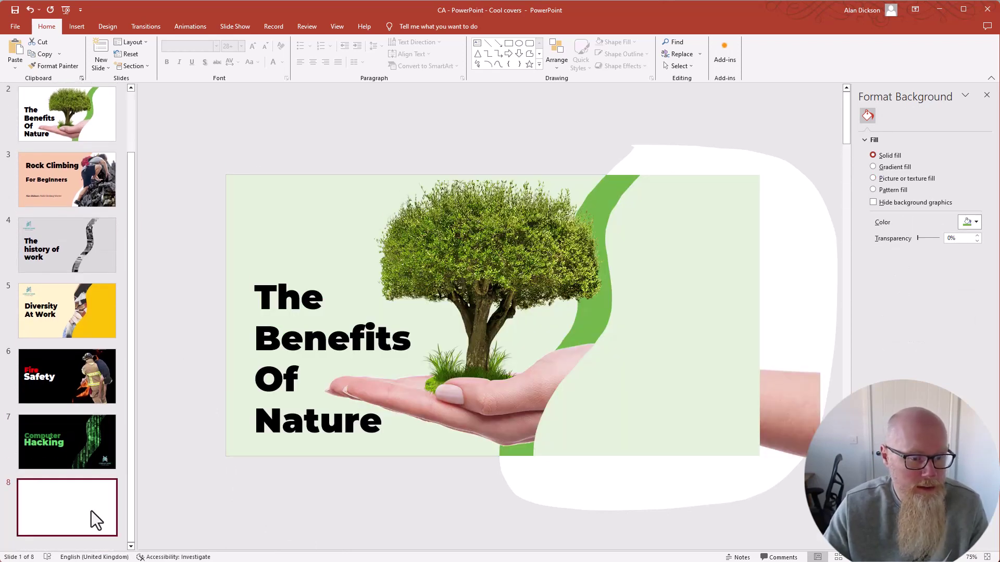
click(337, 495)
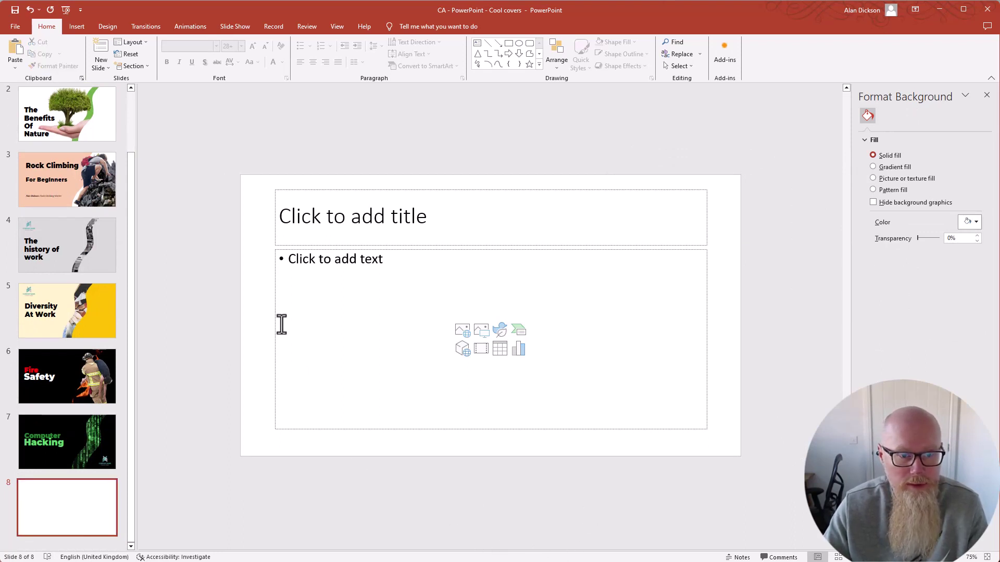
drag(217, 142, 798, 543)
key(Delete)
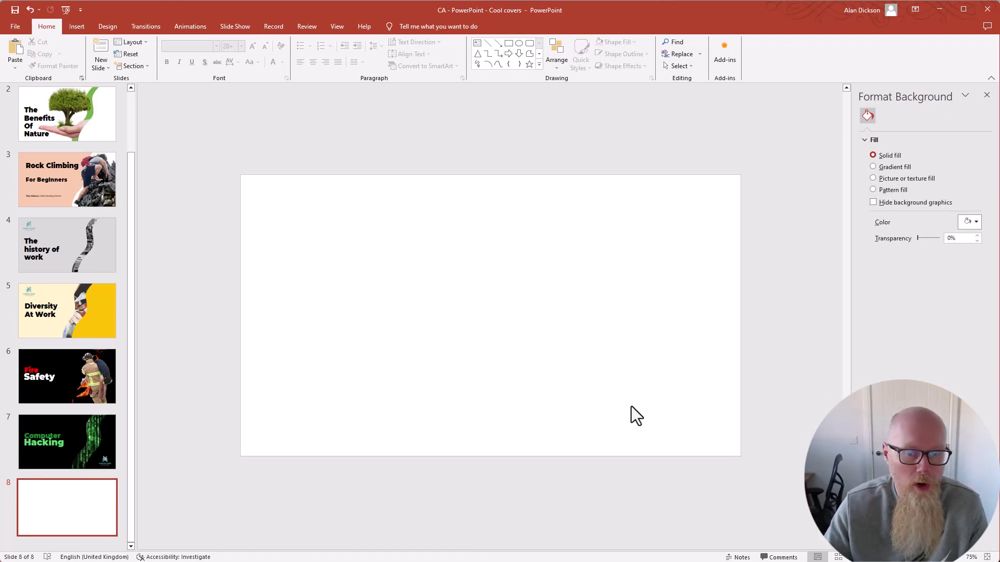
- Set slide 8's background to a solid light green fill through Format Background
right_click(420, 339)
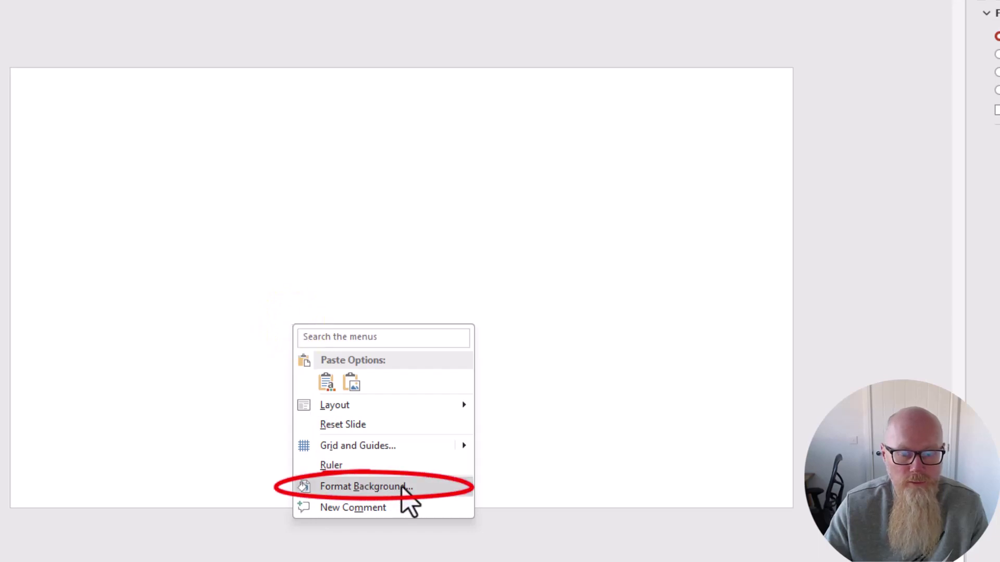
click(417, 489)
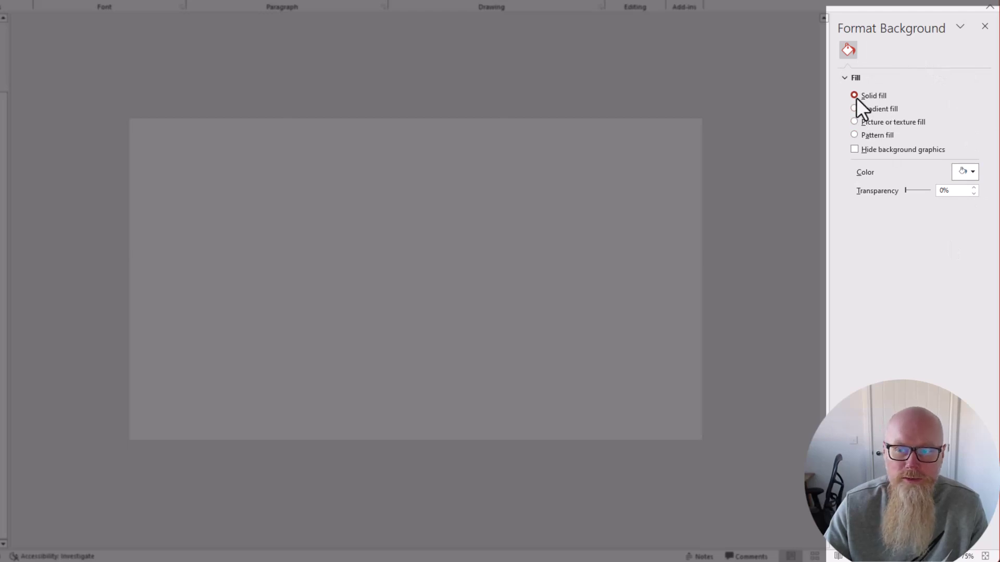
click(971, 172)
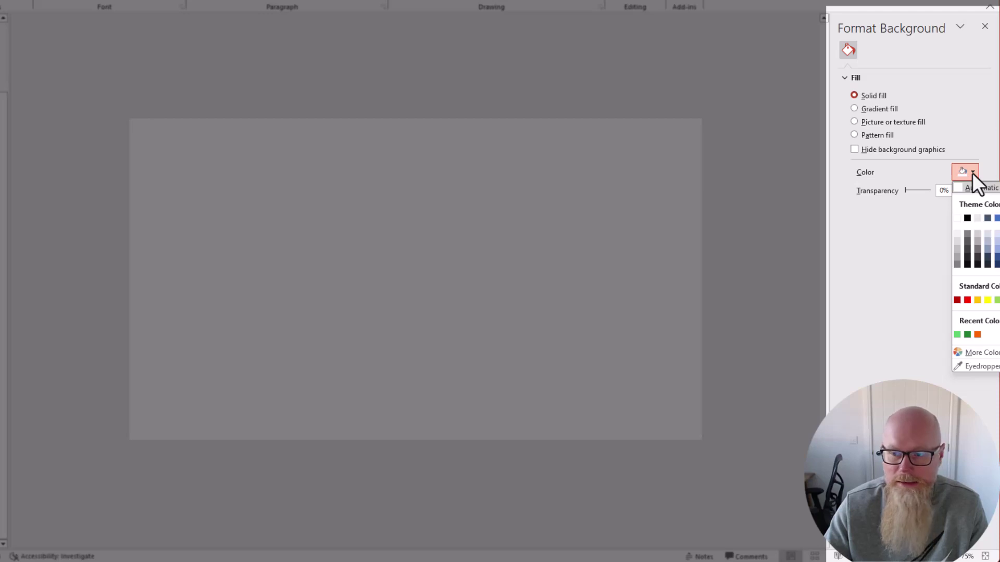
click(995, 301)
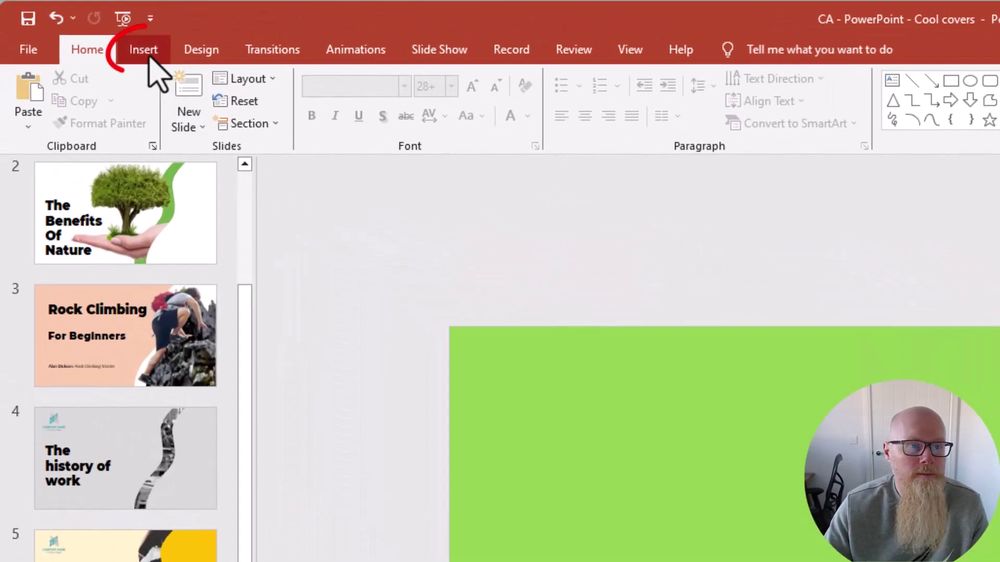
click(149, 55)
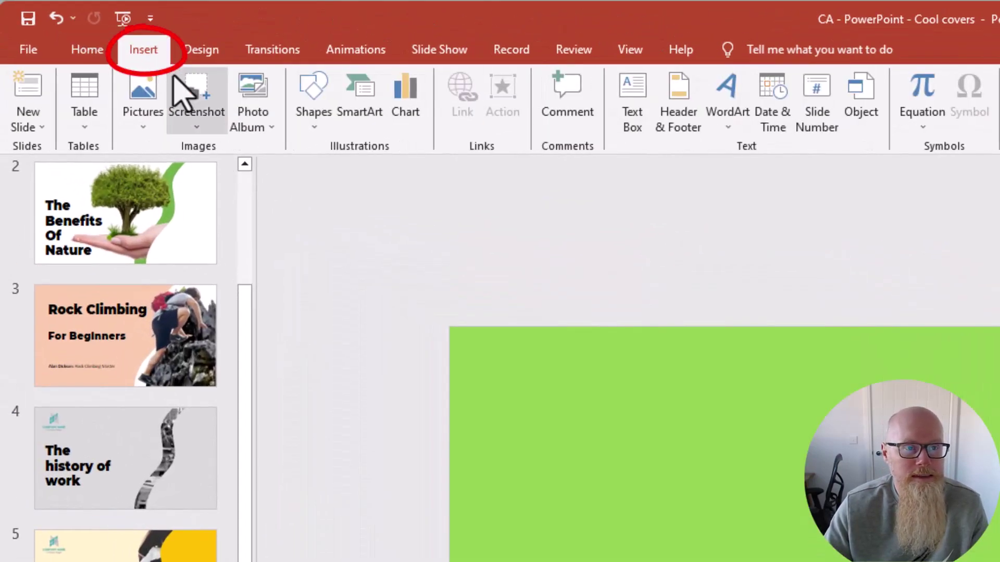
- Draw a rectangle spanning slide 8 from corner to corner
click(314, 126)
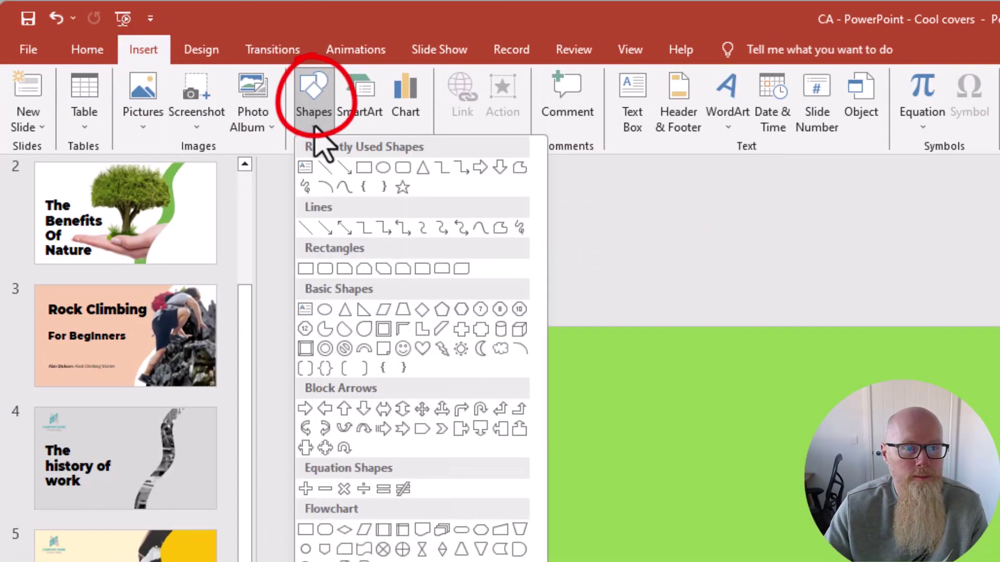
click(363, 167)
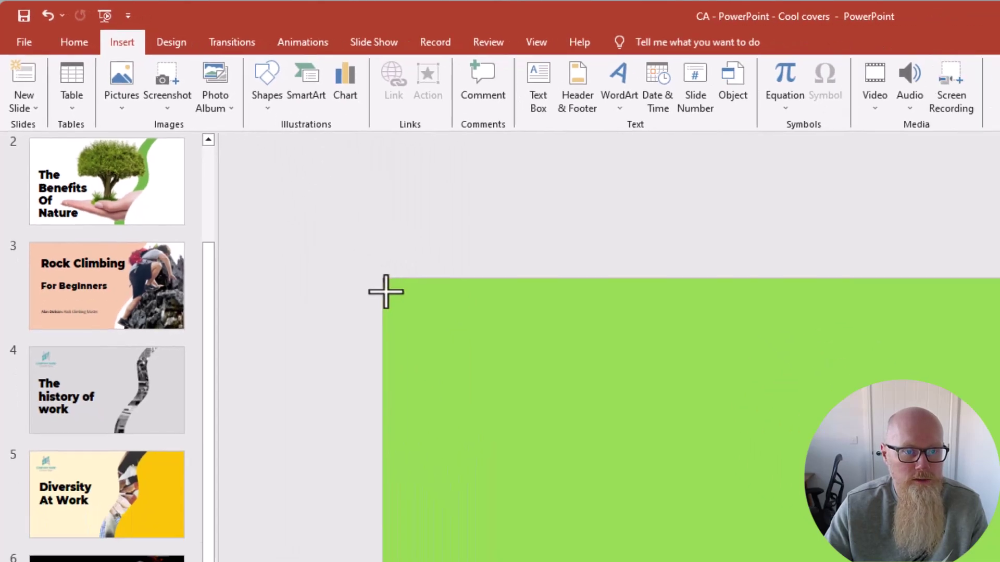
drag(450, 328, 999, 561)
drag(610, 415, 756, 462)
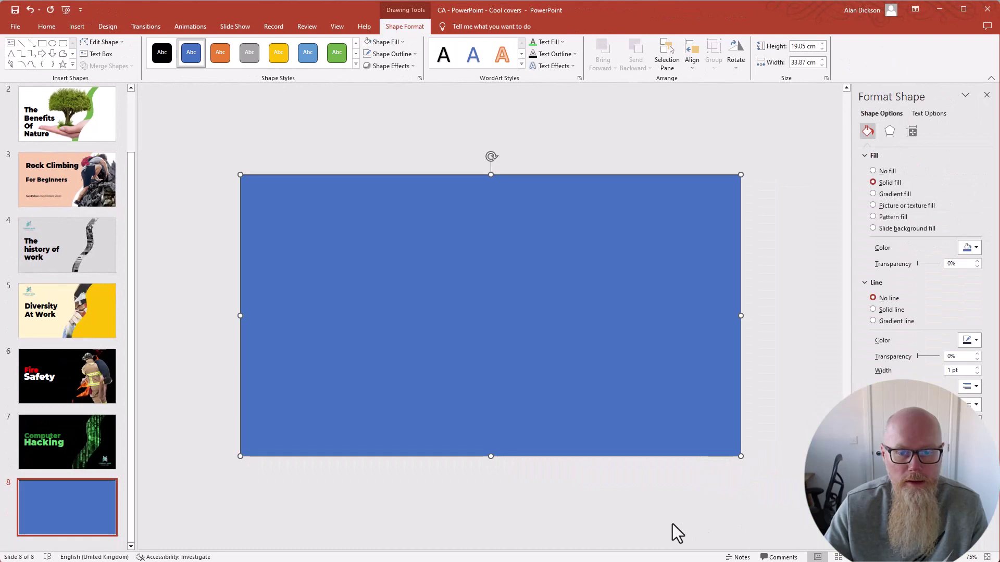
click(673, 524)
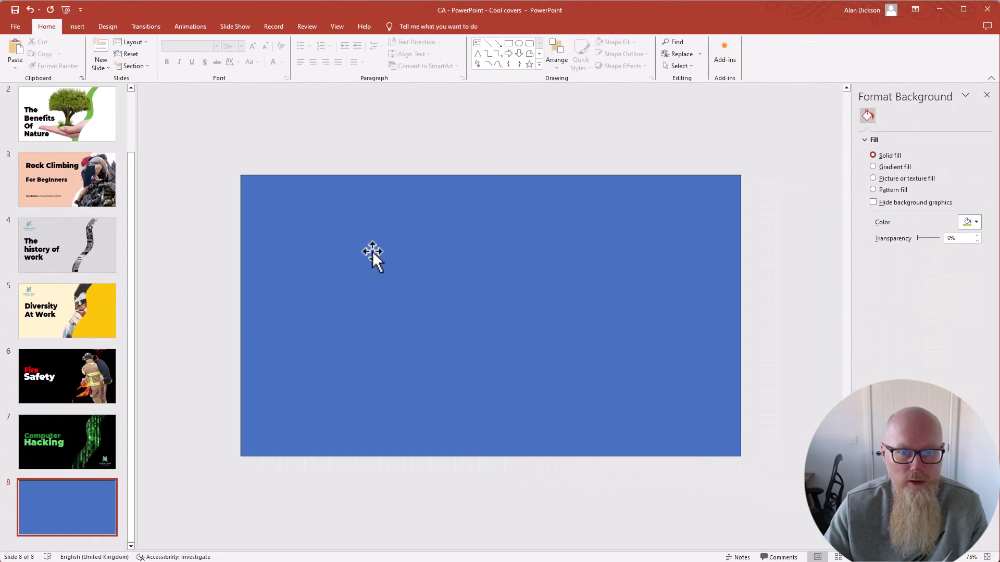
- Give the rectangle a white fill and no outline
click(502, 305)
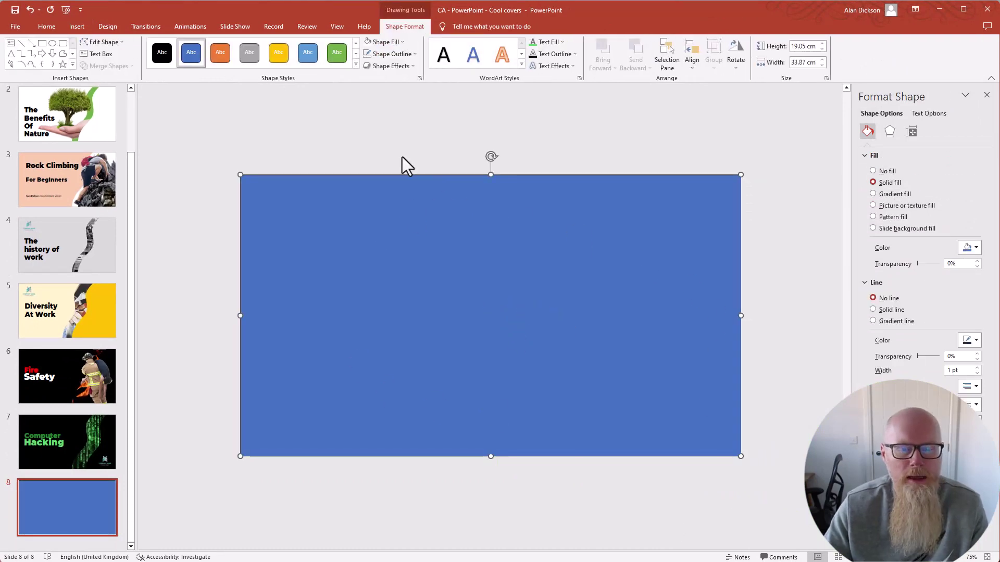
click(370, 43)
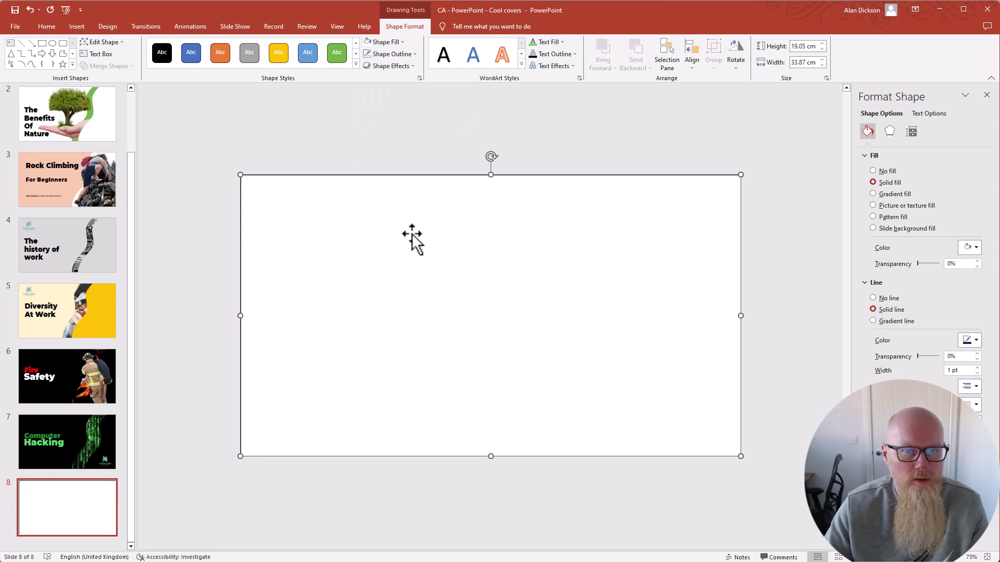
click(367, 55)
click(353, 123)
click(446, 273)
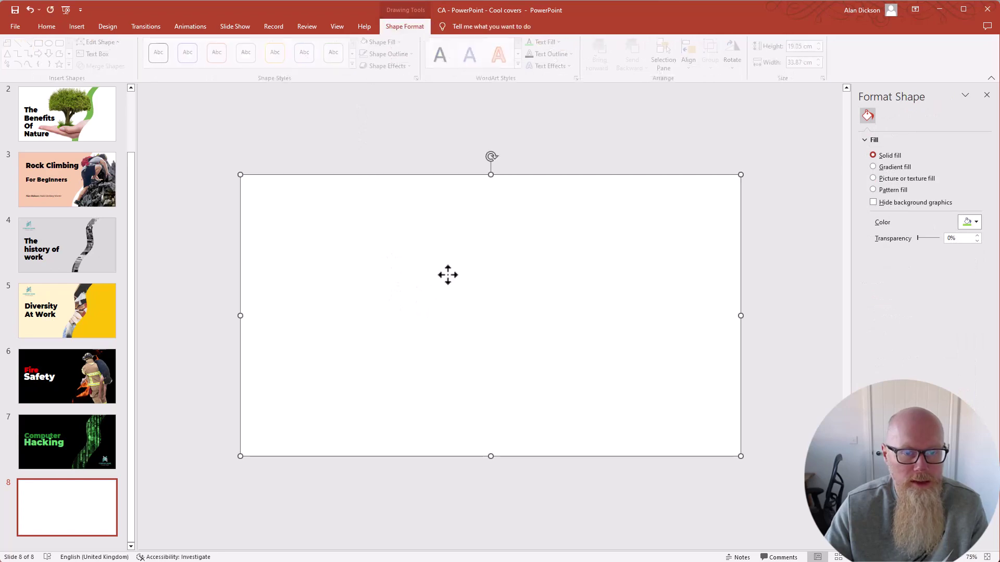
key(Escape)
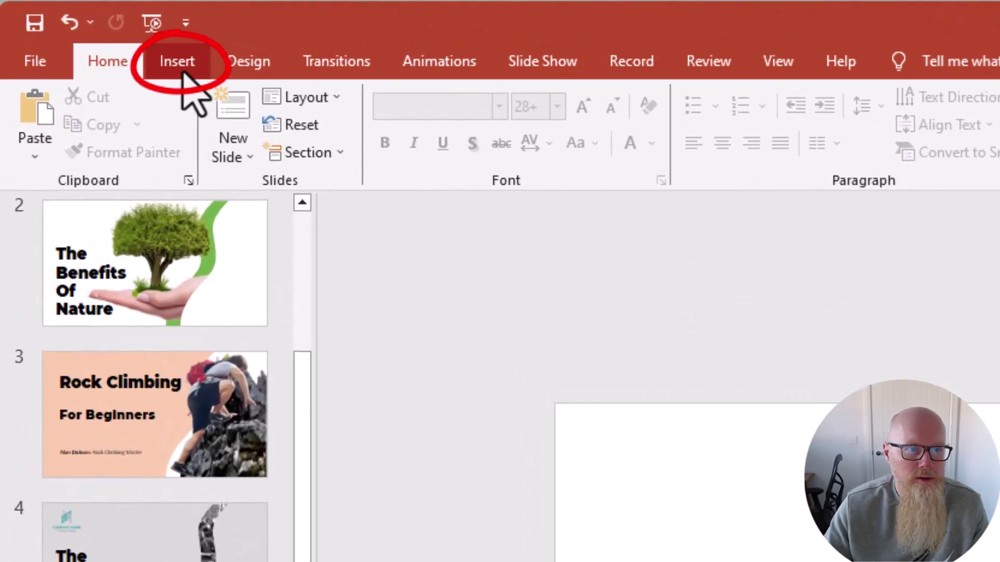
- Draw a wavy freeform blob over the slide's right side and remove its outline
click(138, 54)
click(397, 158)
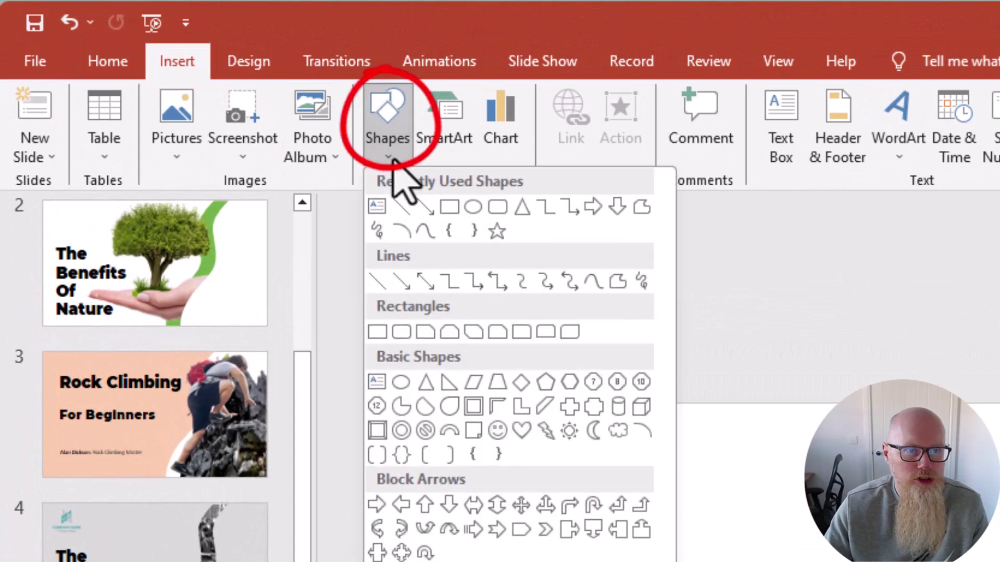
click(377, 233)
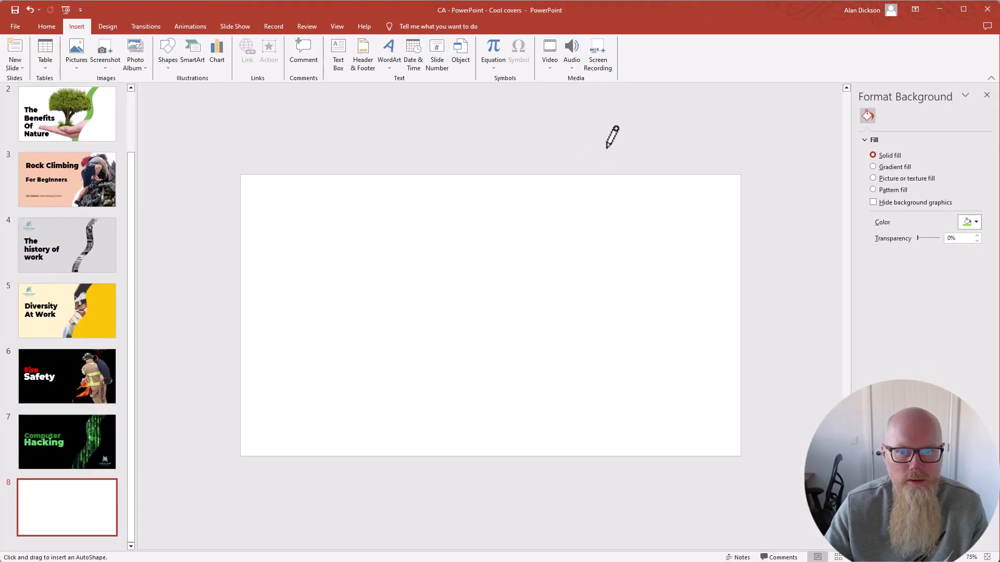
mouse_move(628, 146)
mouse_down()
mouse_move(572, 202)
mouse_move(572, 266)
mouse_move(520, 329)
mouse_move(522, 397)
mouse_move(478, 452)
mouse_move(585, 514)
mouse_move(806, 455)
mouse_move(835, 298)
mouse_move(766, 178)
mouse_move(684, 147)
mouse_move(628, 142)
mouse_up()
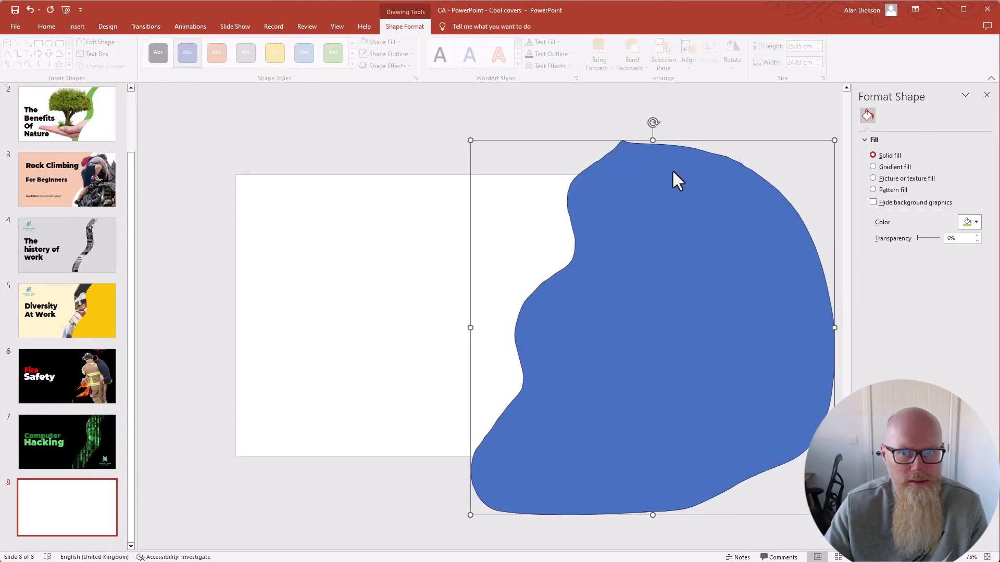
click(399, 139)
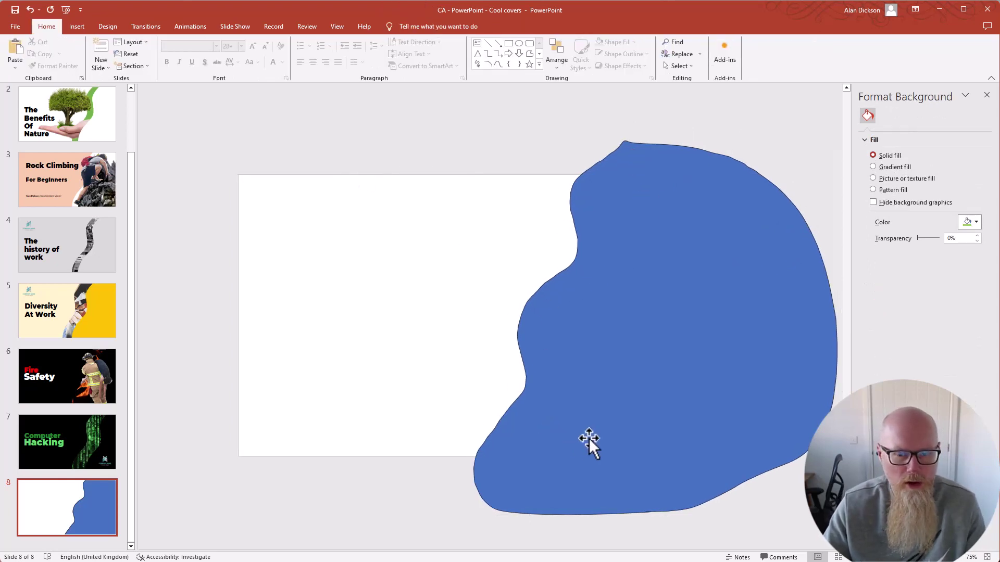
click(668, 415)
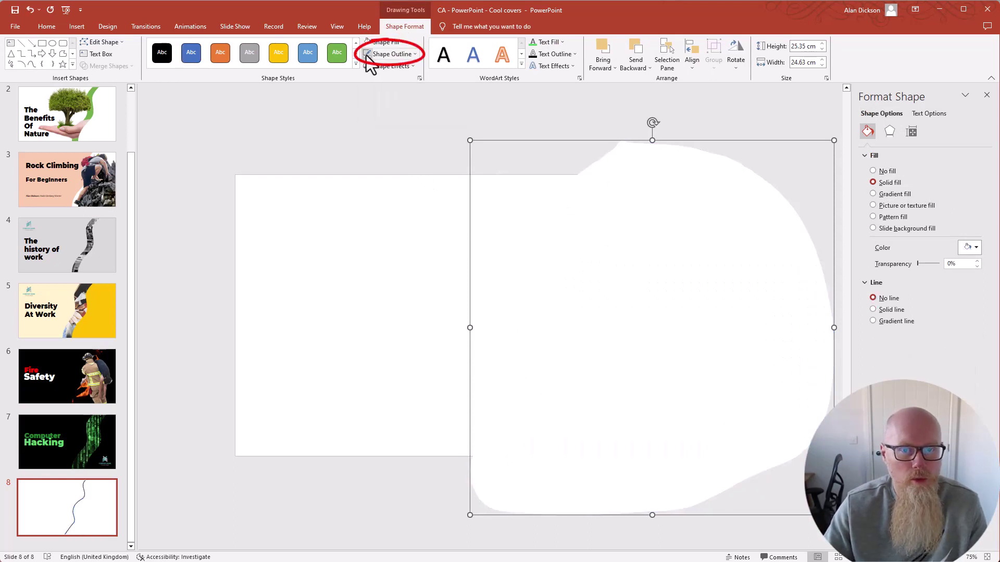
click(343, 120)
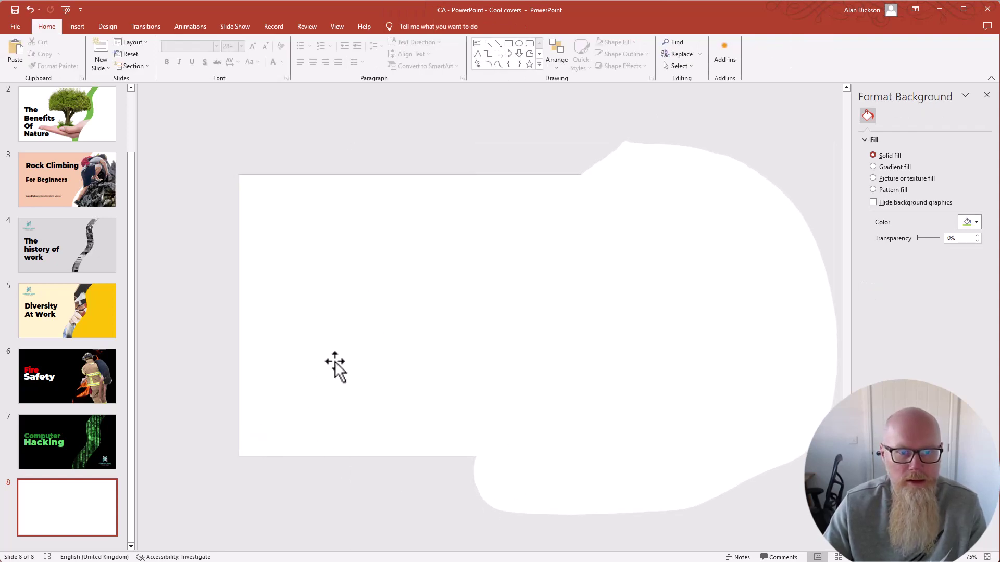
- Select the rectangle and the blob together and apply Merge Shapes > Fragment
click(321, 331)
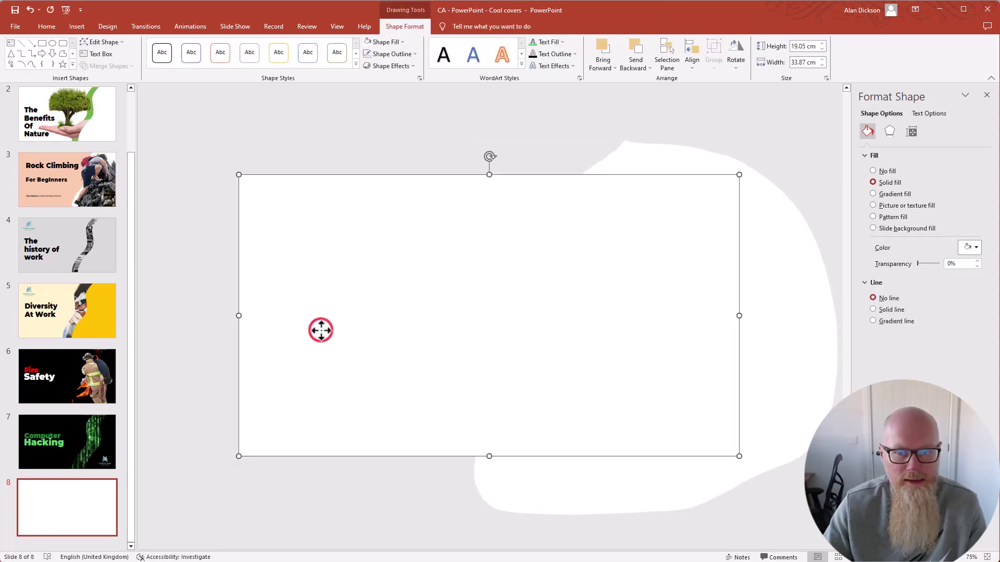
shift+click(787, 362)
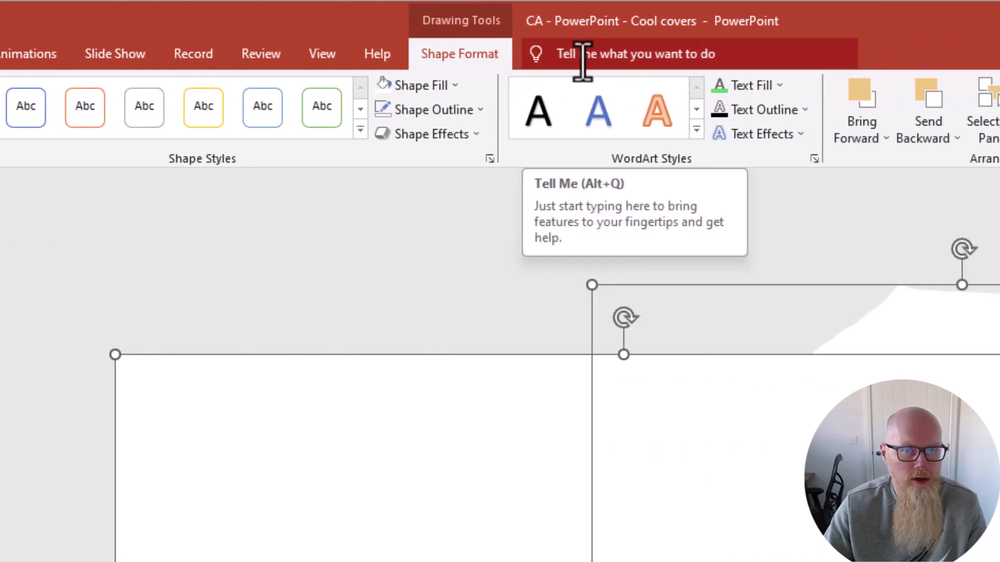
click(579, 55)
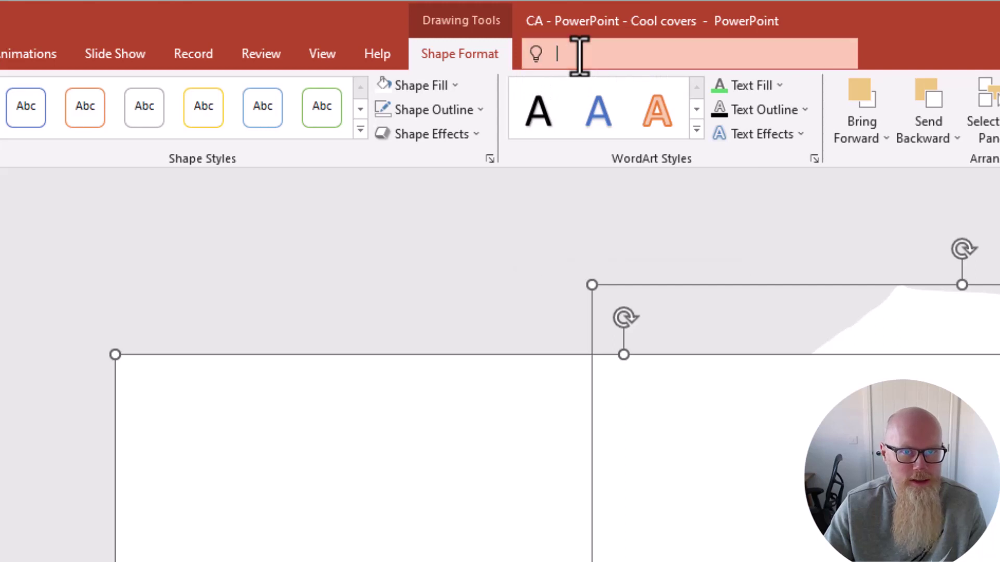
text(merge)
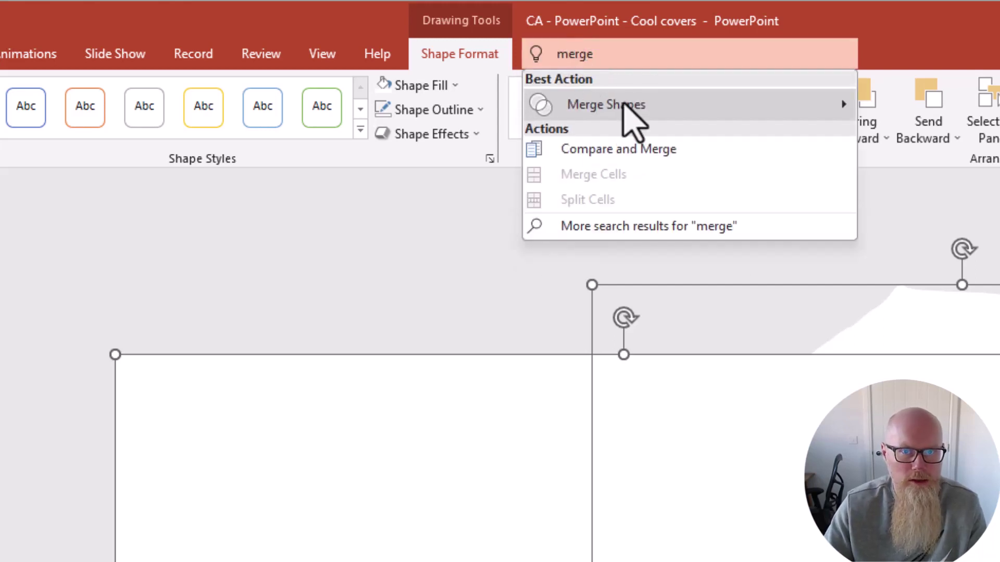
mouse_move(629, 117)
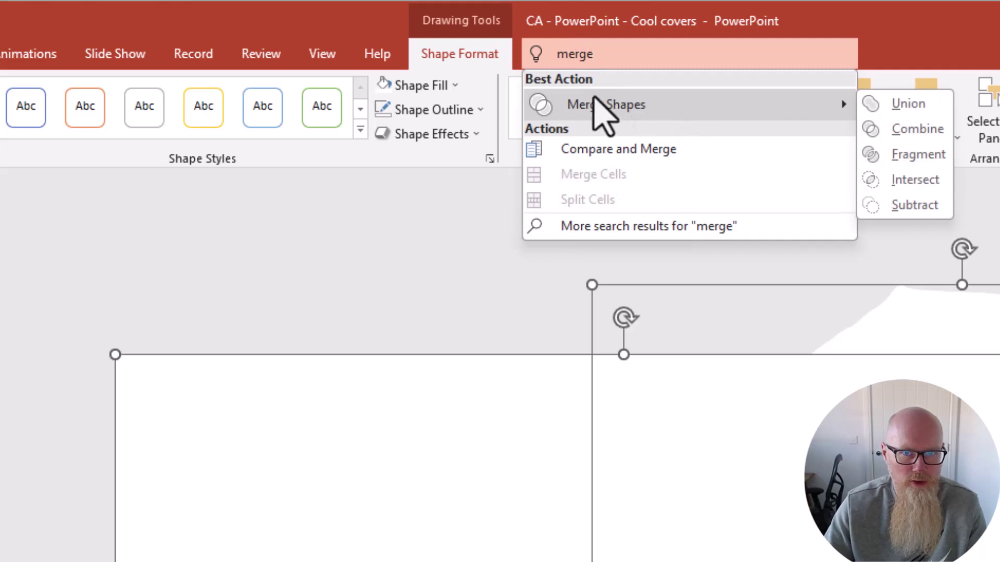
key(Escape)
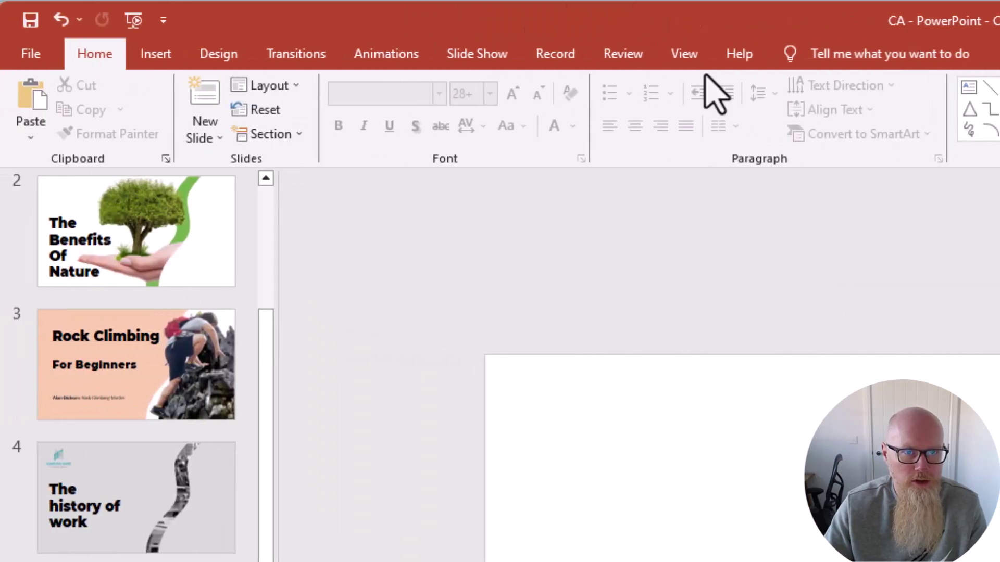
key(ctrl+a)
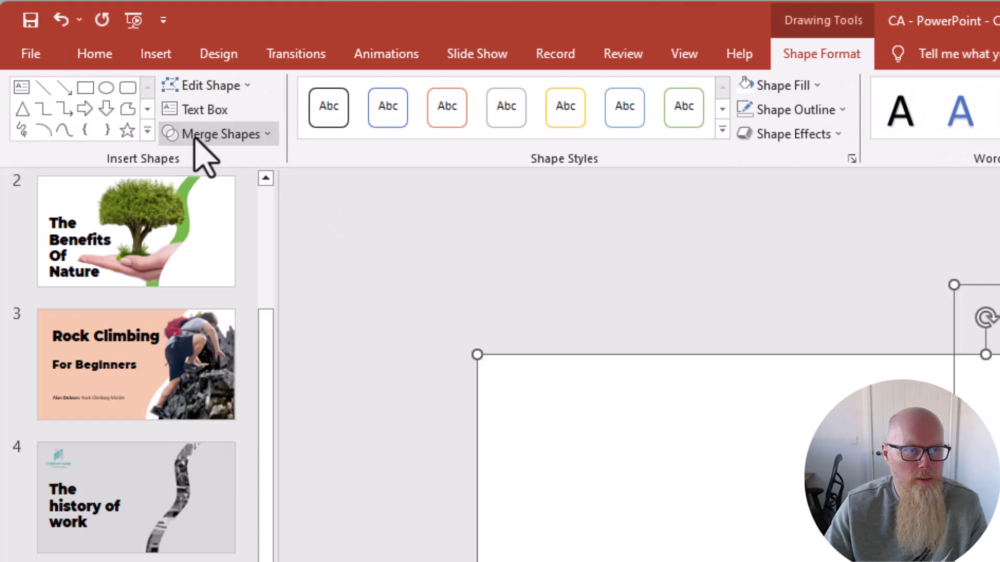
click(265, 137)
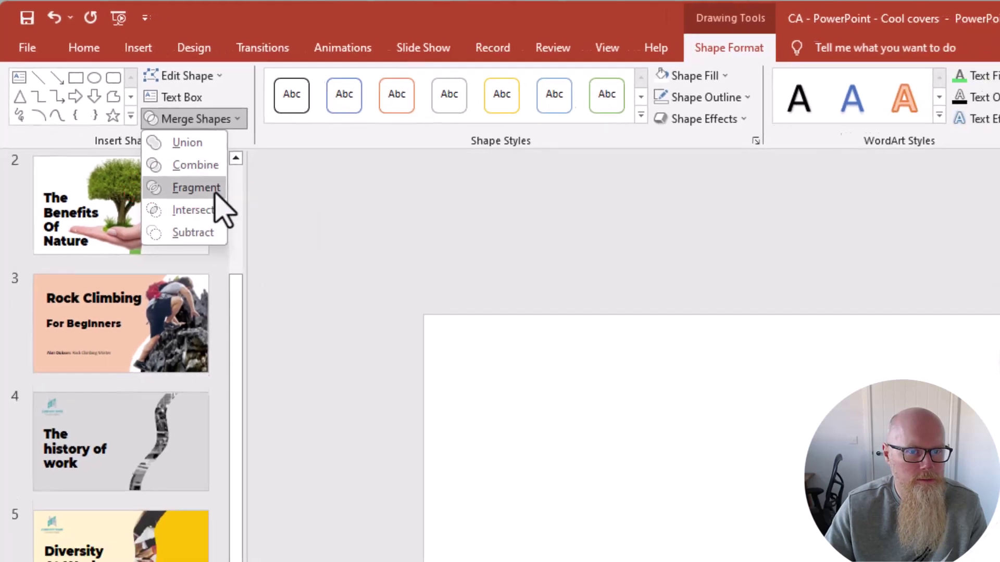
click(242, 218)
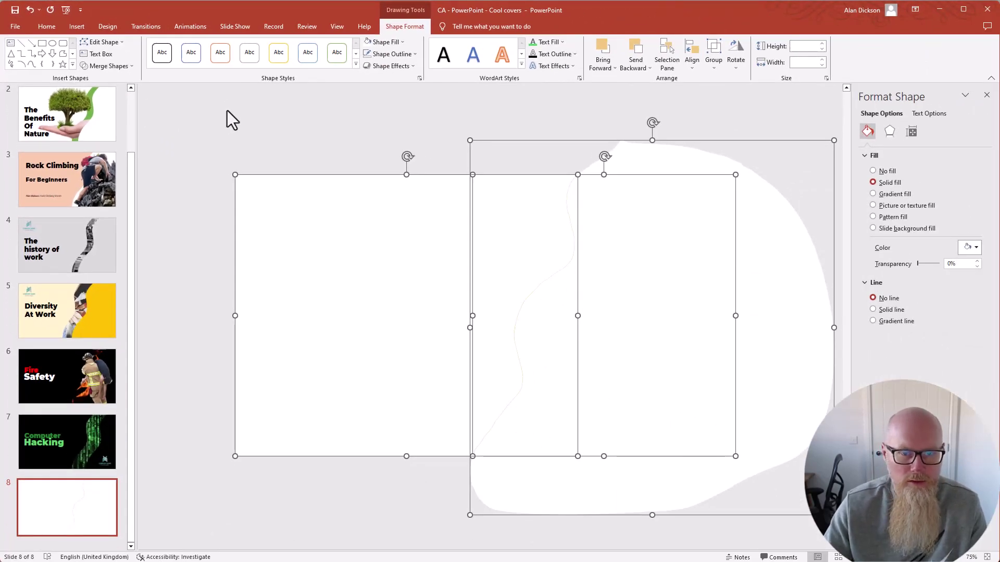
- Move the right-hand white fragment right to expose the green wavy band
click(267, 110)
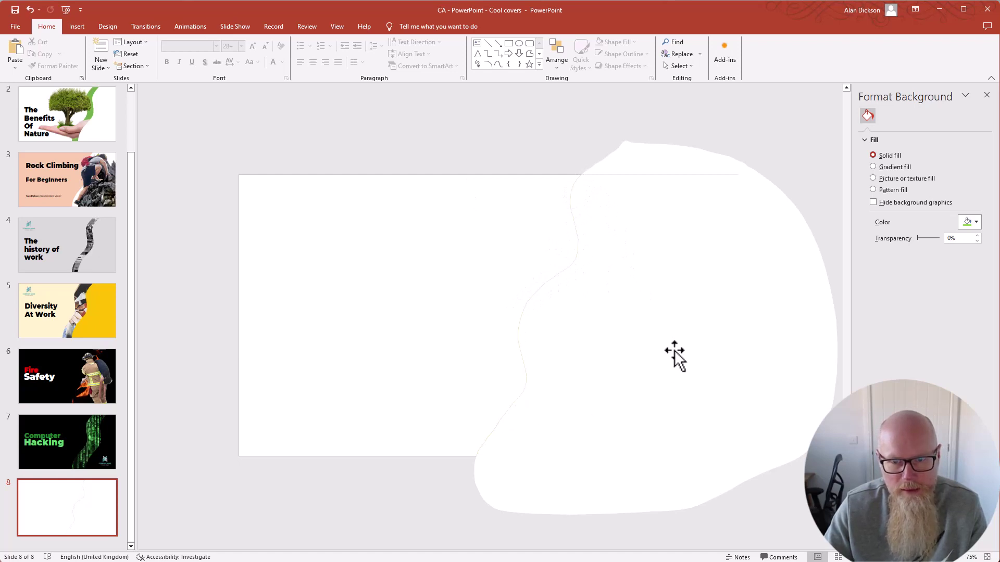
click(636, 311)
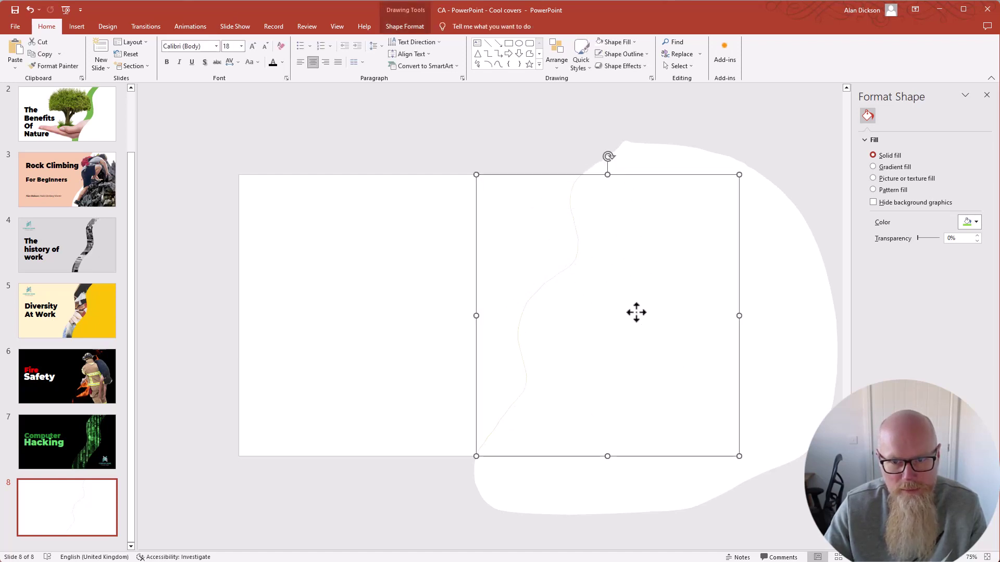
drag(618, 316, 665, 319)
click(417, 525)
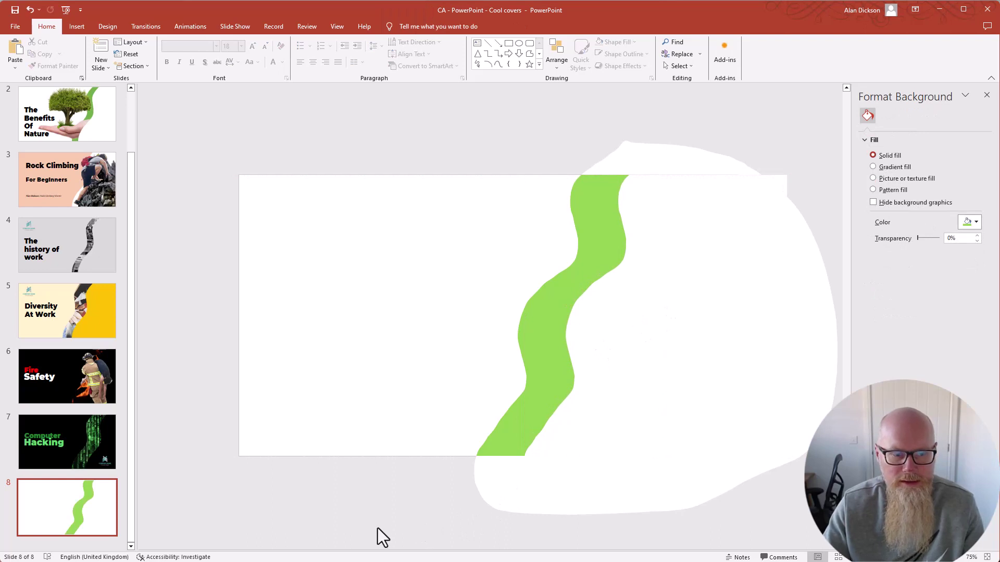
click(75, 444)
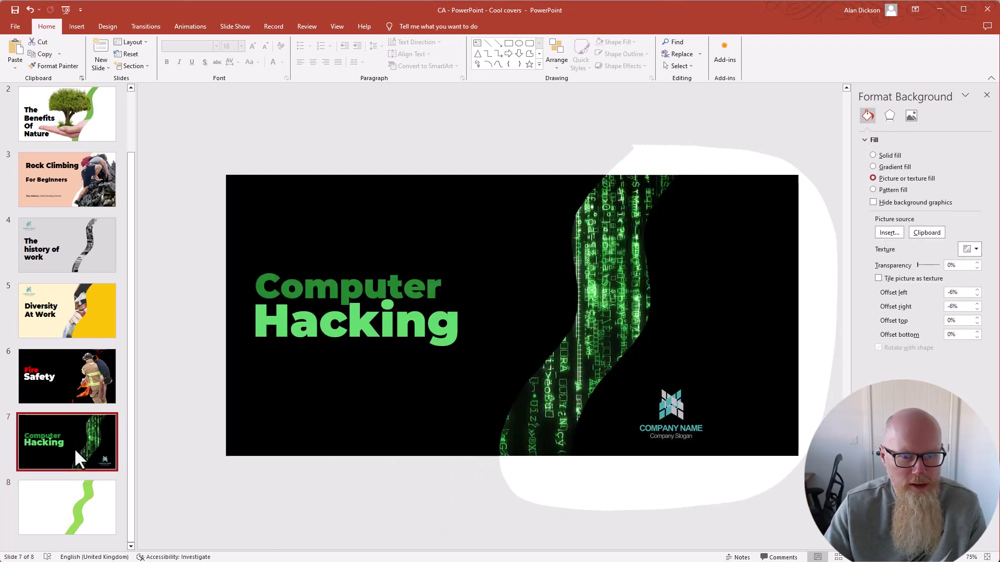
click(85, 378)
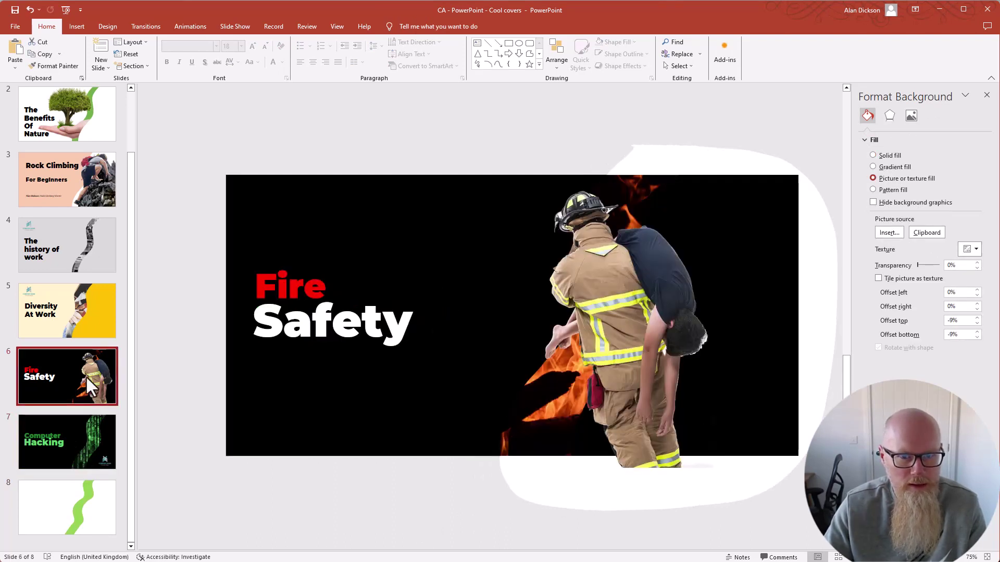
click(93, 308)
scroll(85, 234, up, 3)
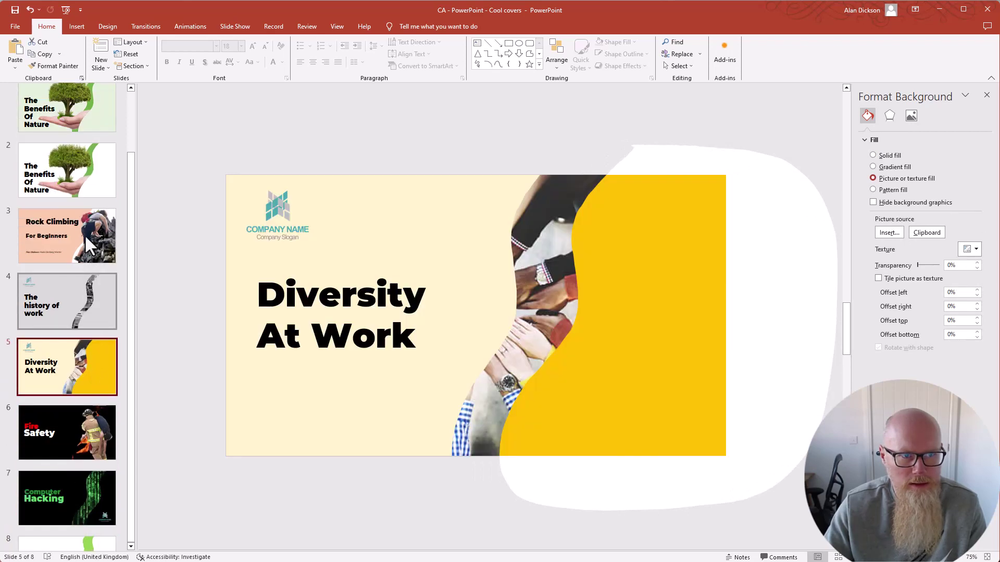
click(74, 180)
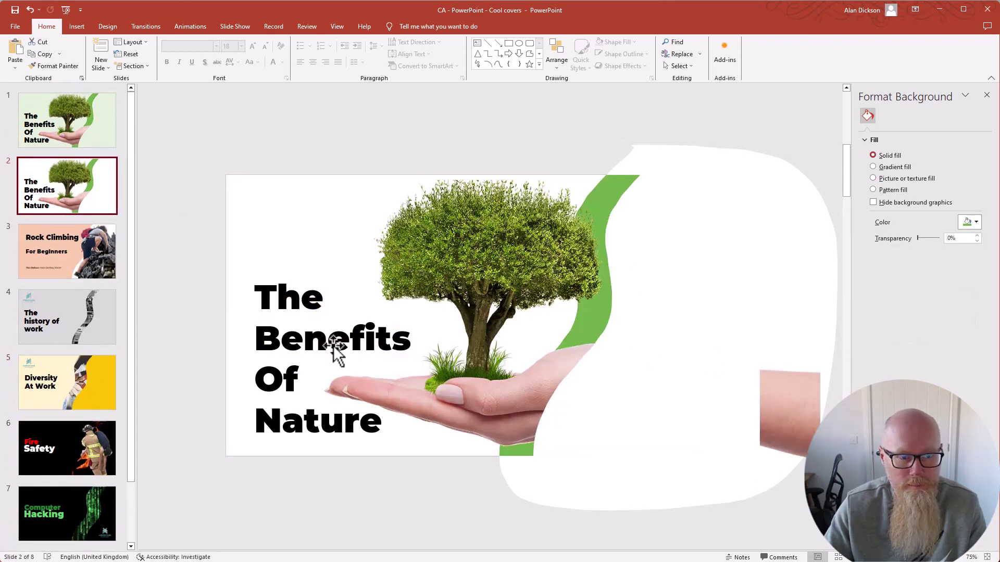
click(72, 516)
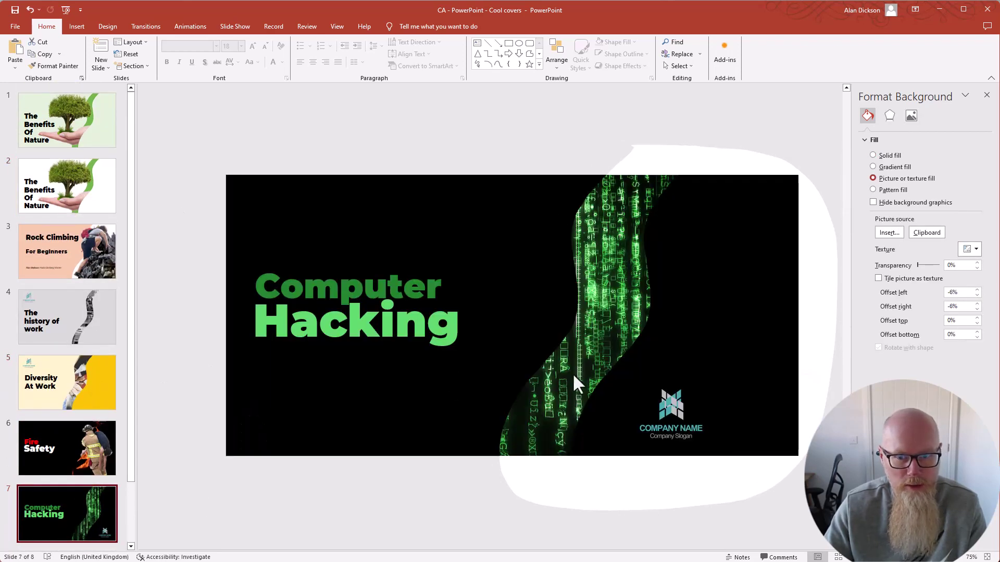
scroll(64, 423, down, 2)
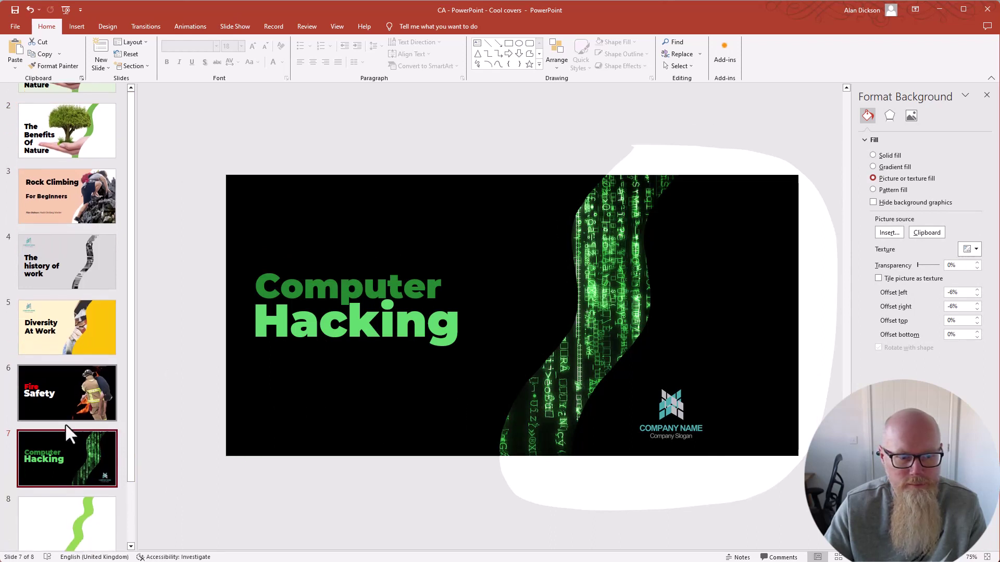
click(94, 512)
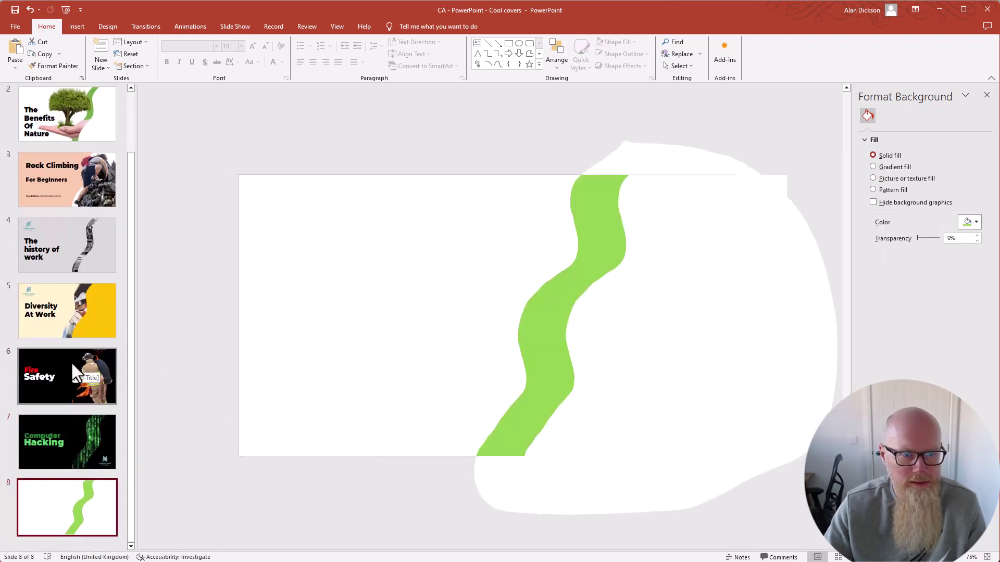
scroll(76, 151, up, 1)
scroll(76, 151, up, 1)
click(73, 123)
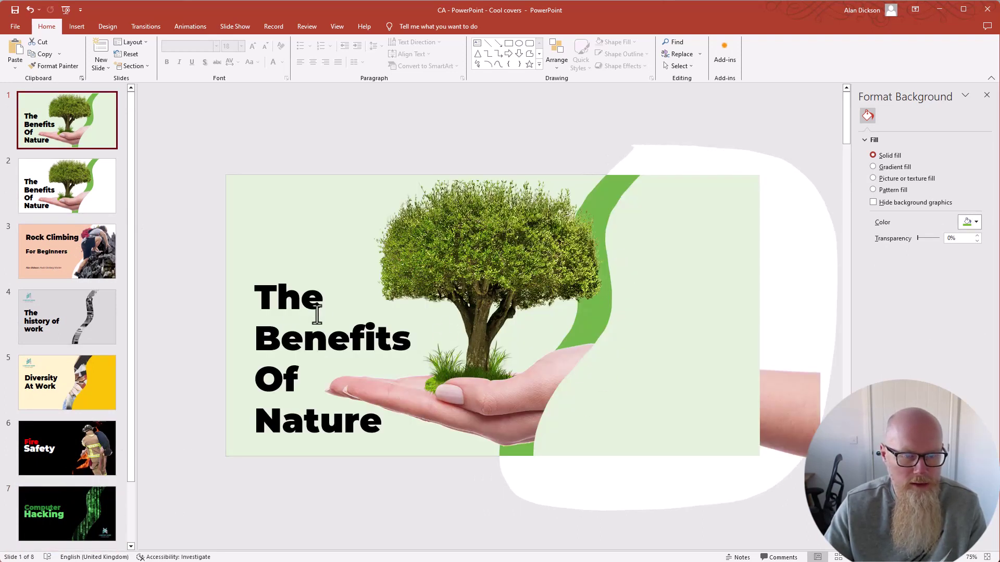
scroll(80, 431, down, 1)
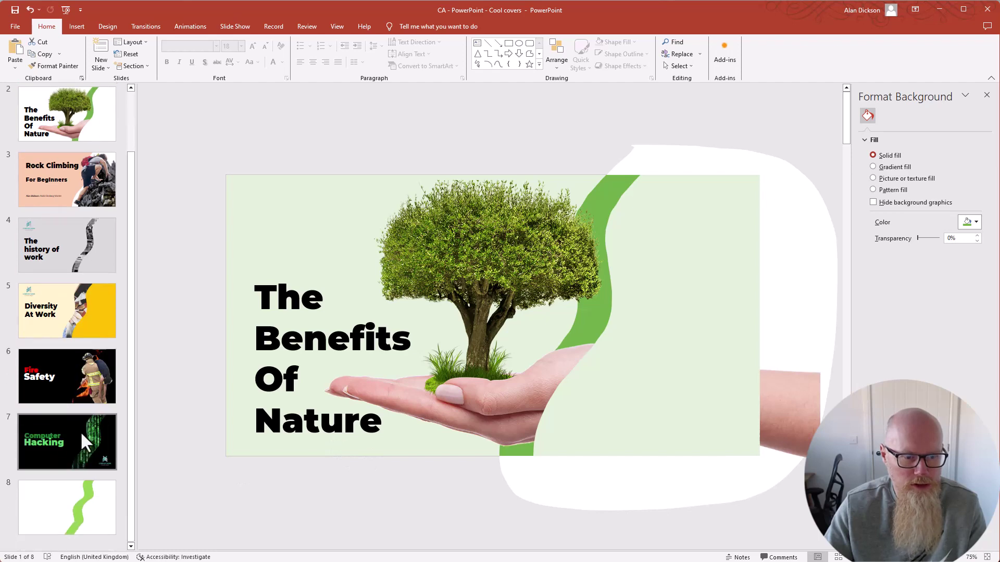
click(72, 510)
- Insert the picture pngwing.com (35) from the Downloads folder onto slide 8
click(434, 271)
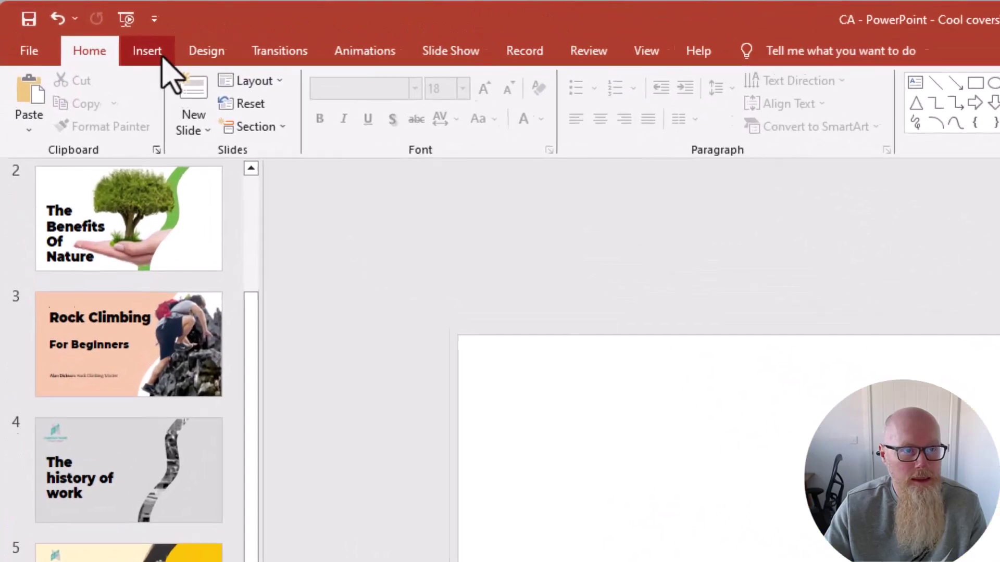
click(82, 28)
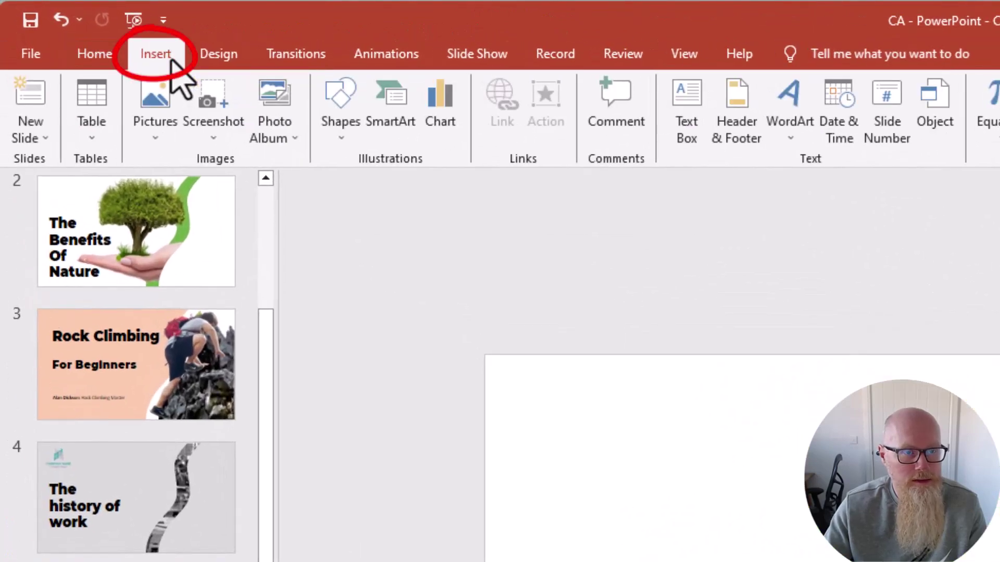
click(152, 137)
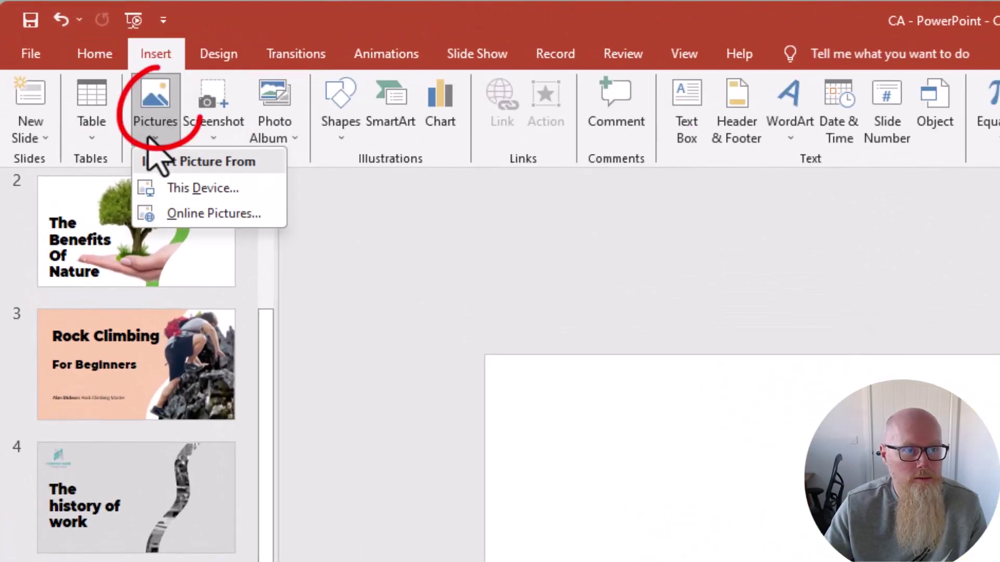
click(217, 190)
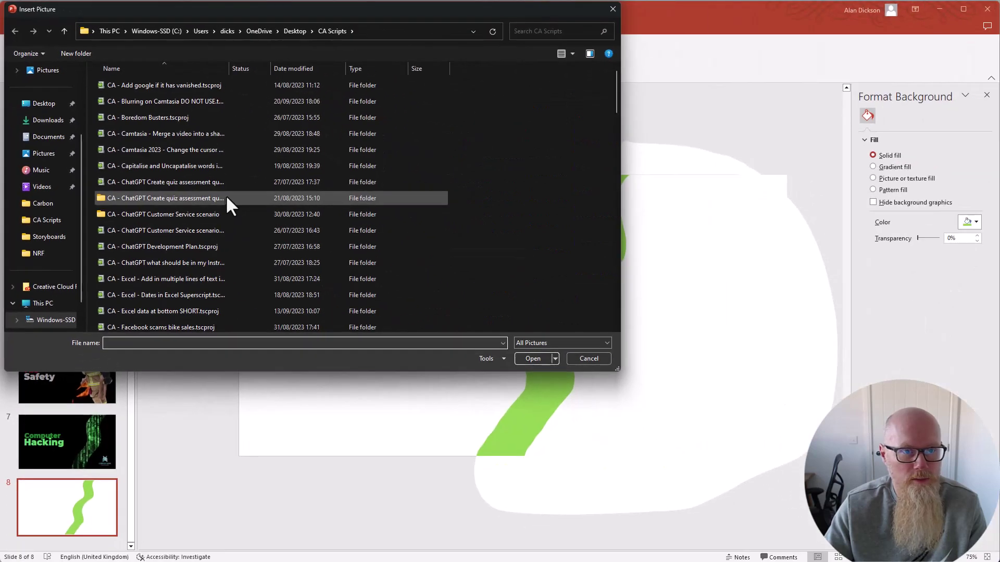
scroll(52, 177, up, 3)
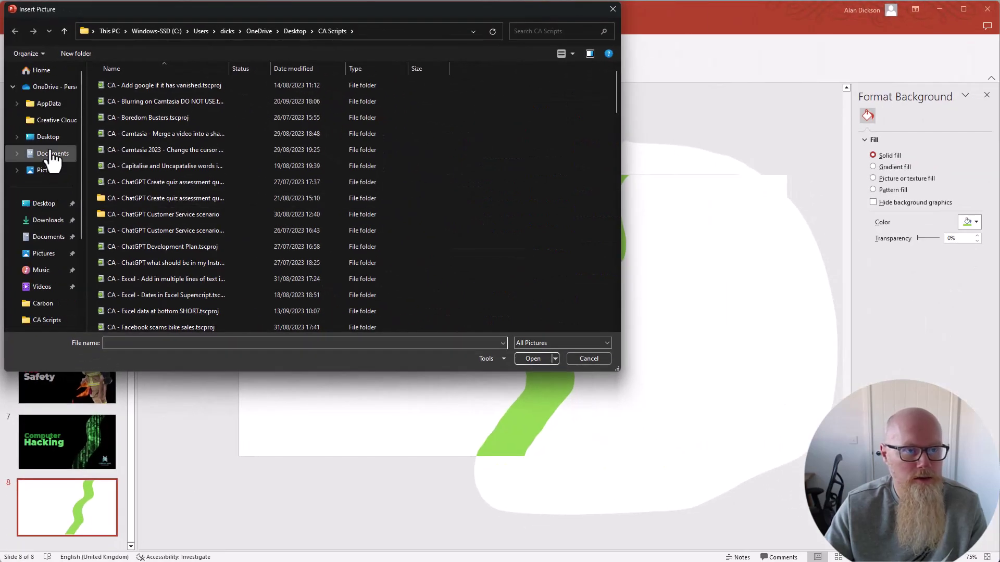
click(63, 219)
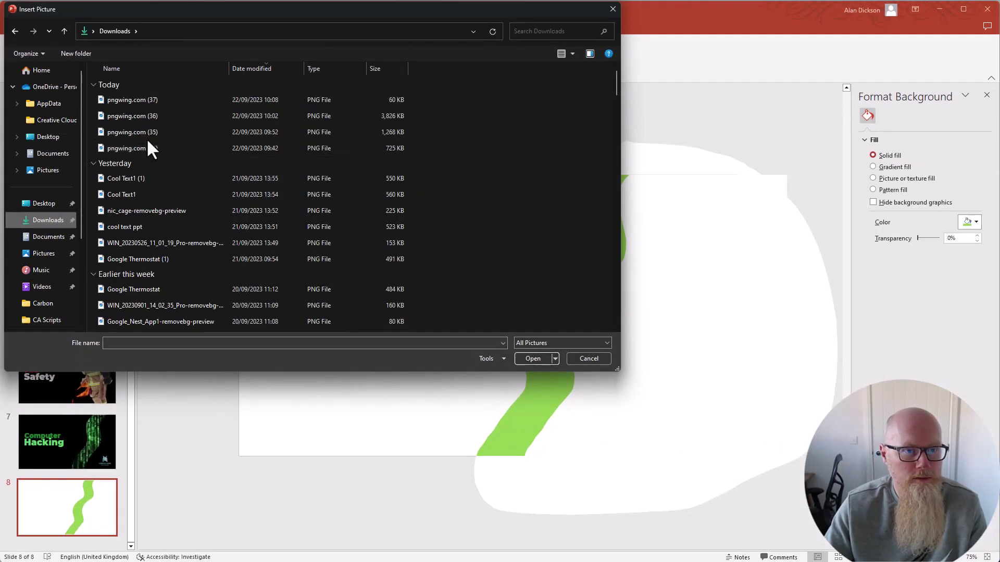
click(143, 132)
click(537, 360)
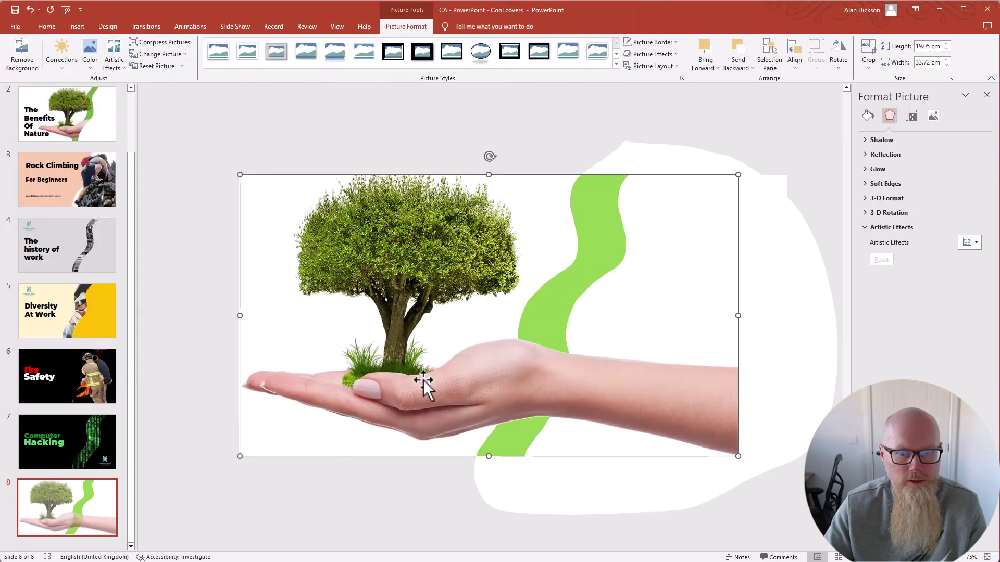
- Drag the tree picture into rough position on the slide
click(314, 531)
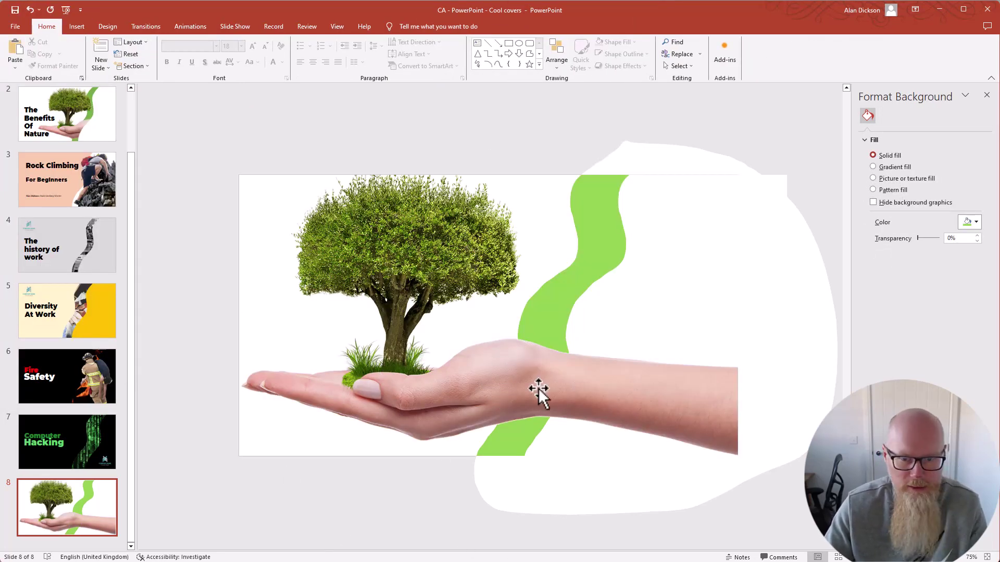
drag(538, 388, 577, 395)
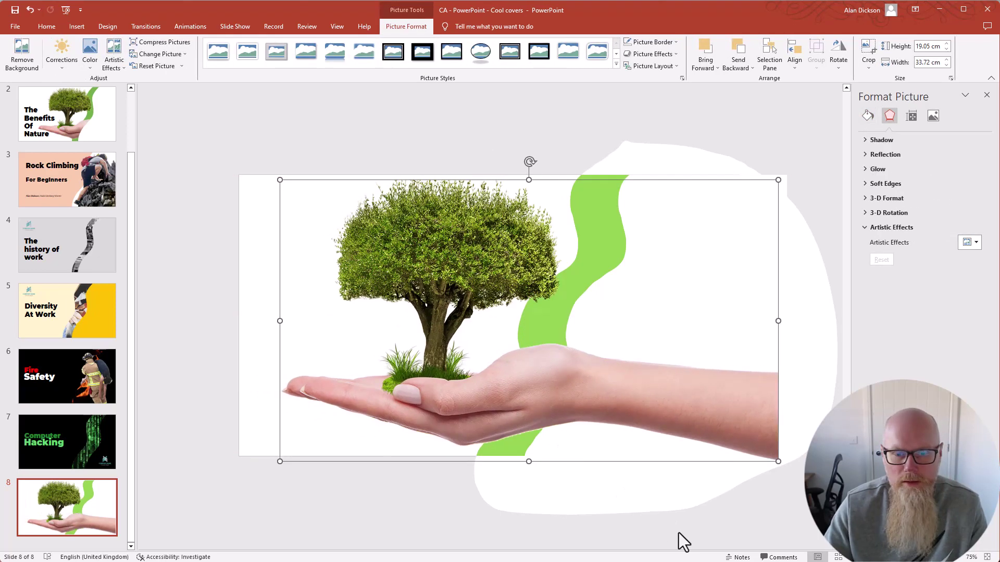
click(398, 512)
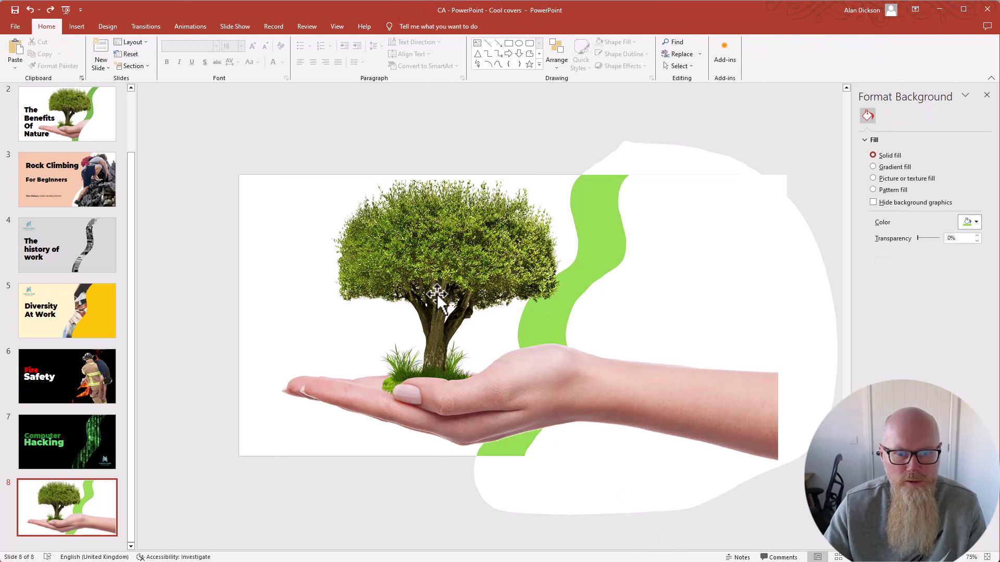
drag(453, 286, 428, 365)
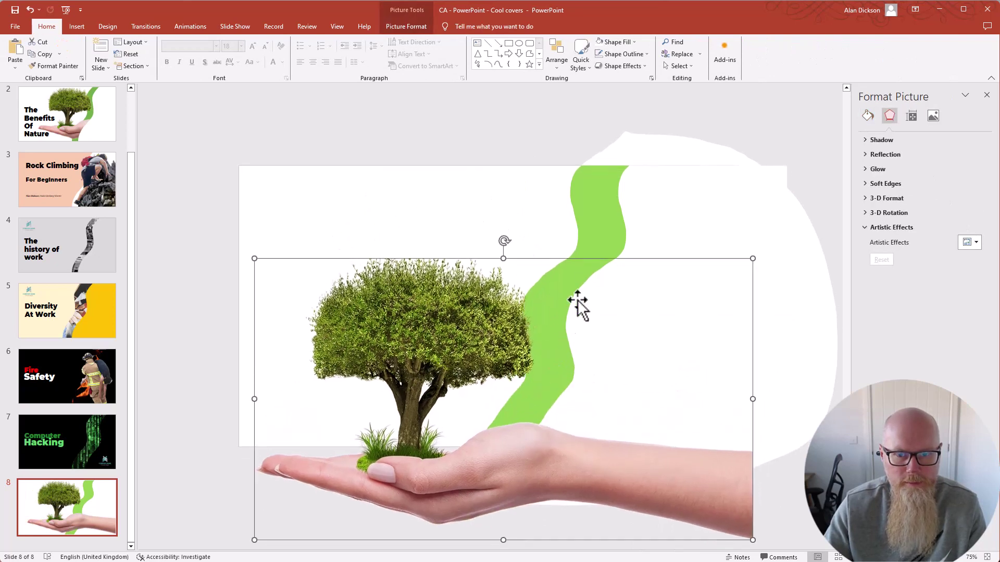
- Bring the right-hand white rectangle in front of the picture
click(654, 240)
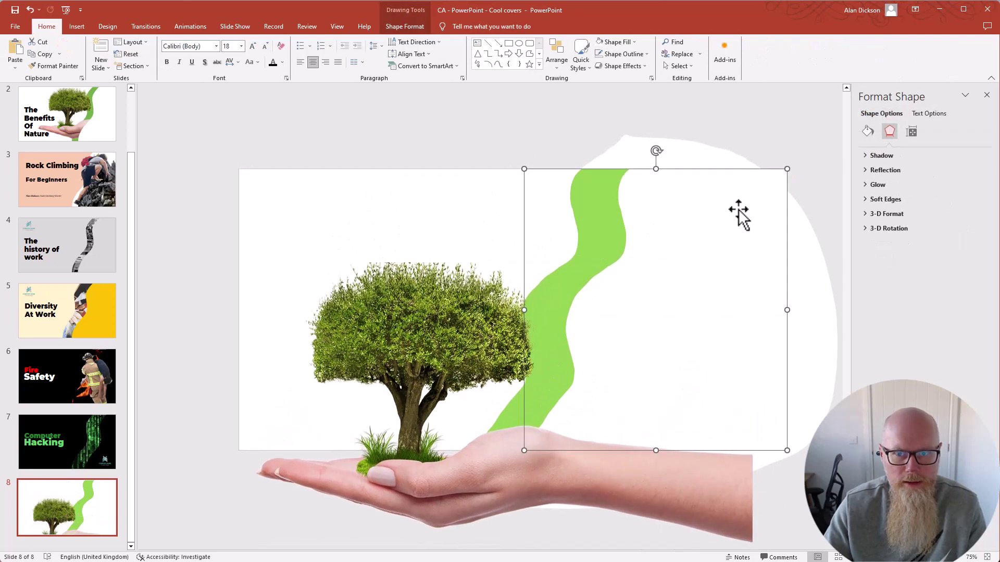
right_click(645, 288)
click(638, 221)
click(646, 220)
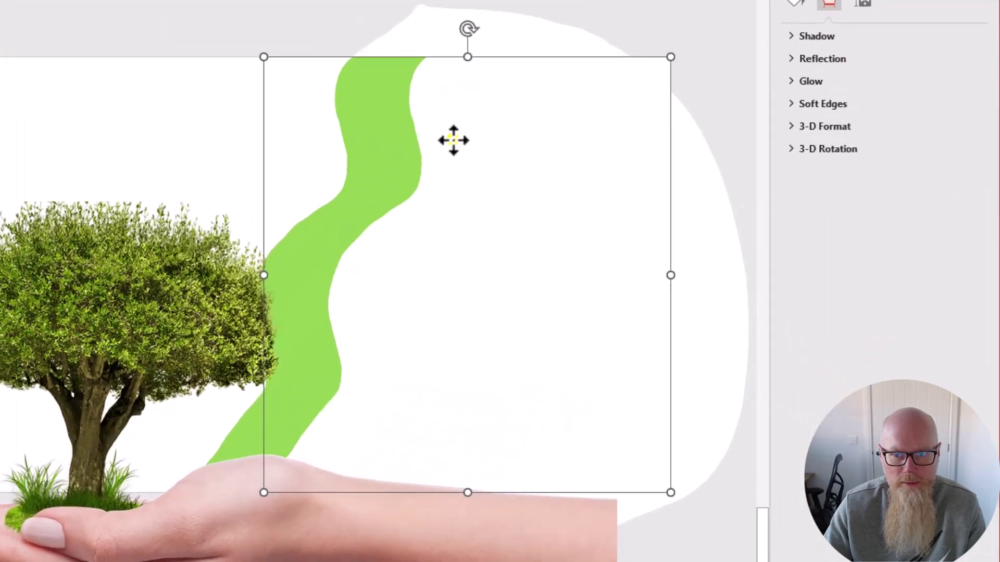
right_click(648, 221)
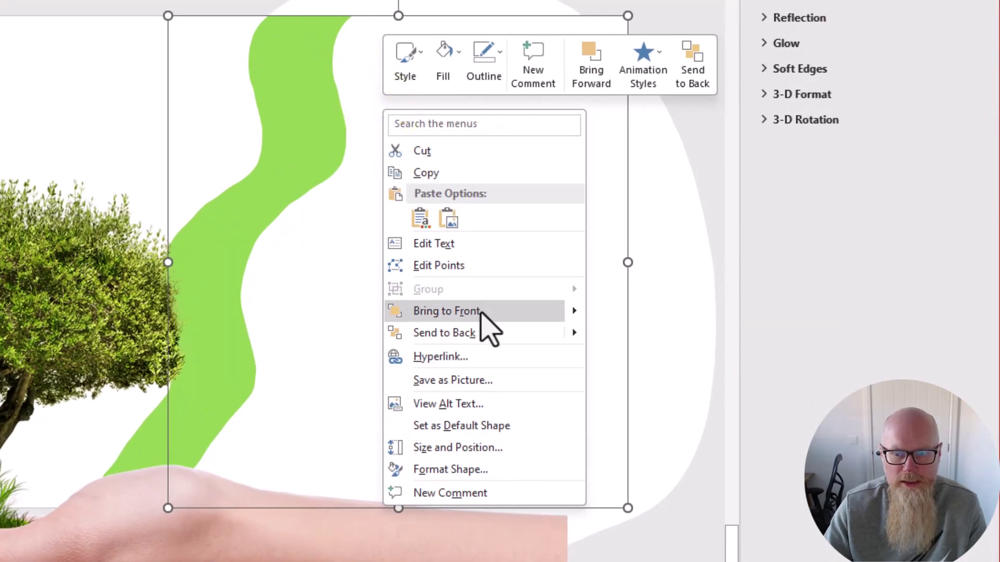
click(484, 313)
click(49, 561)
- Move the picture up and right so the hand meets the green wave
drag(49, 561, 114, 468)
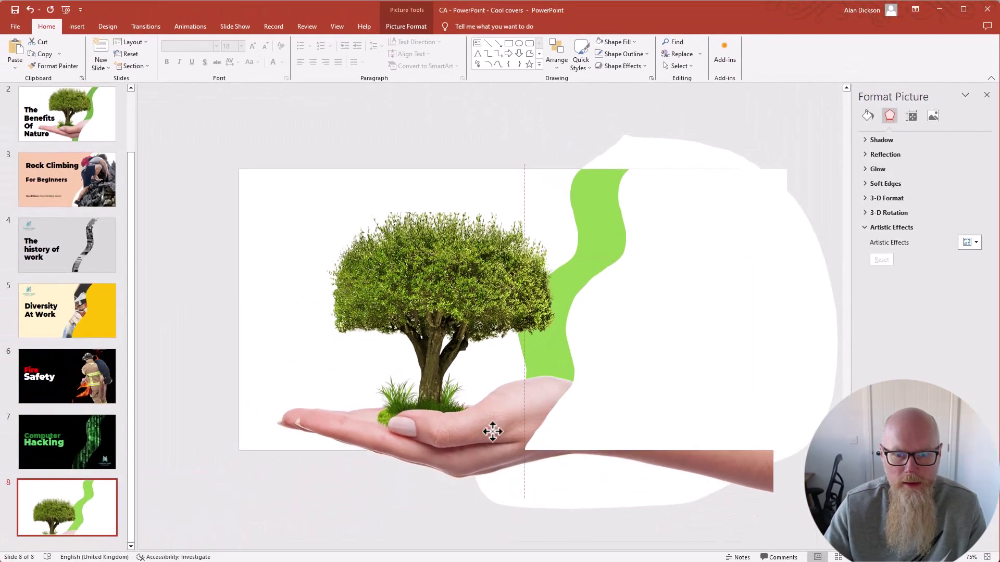
drag(493, 432, 518, 412)
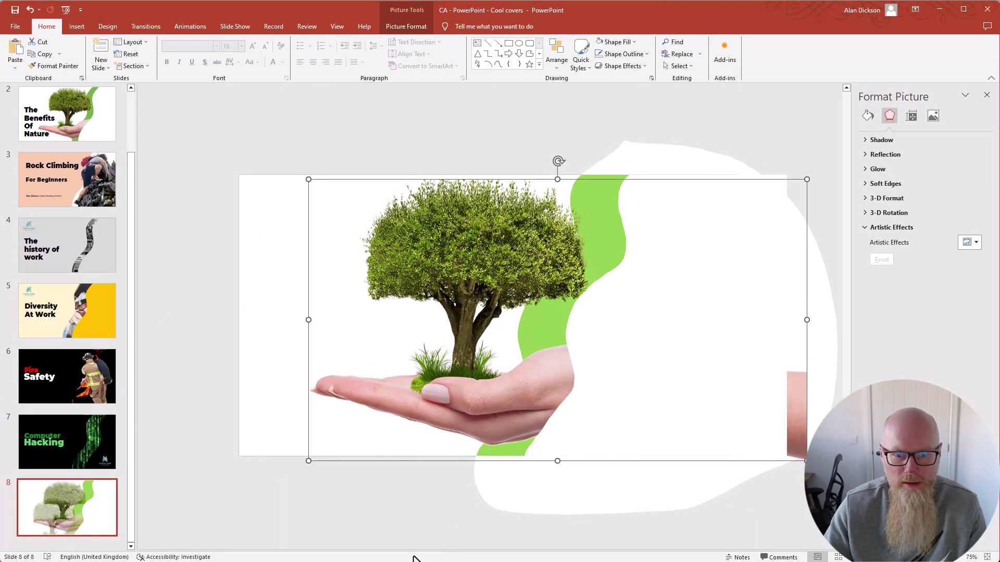
click(431, 535)
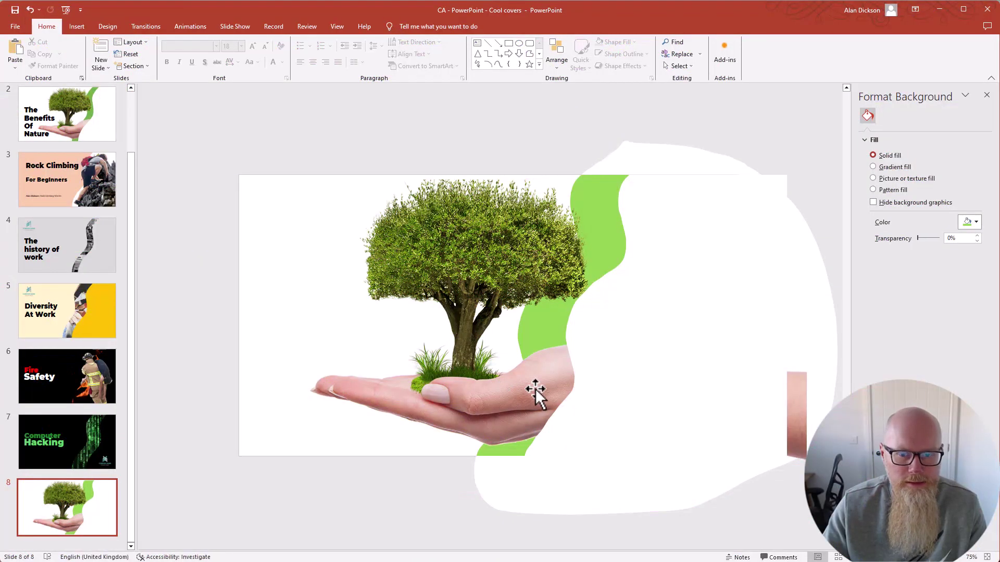
- Recolor the right and left panels with the pale green swatch from Recent Colors
click(609, 385)
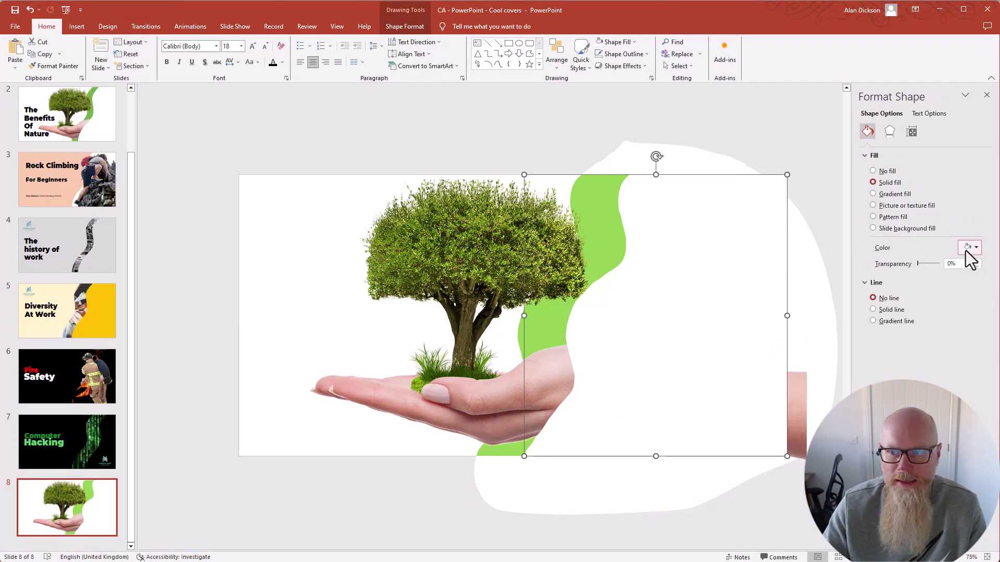
click(967, 250)
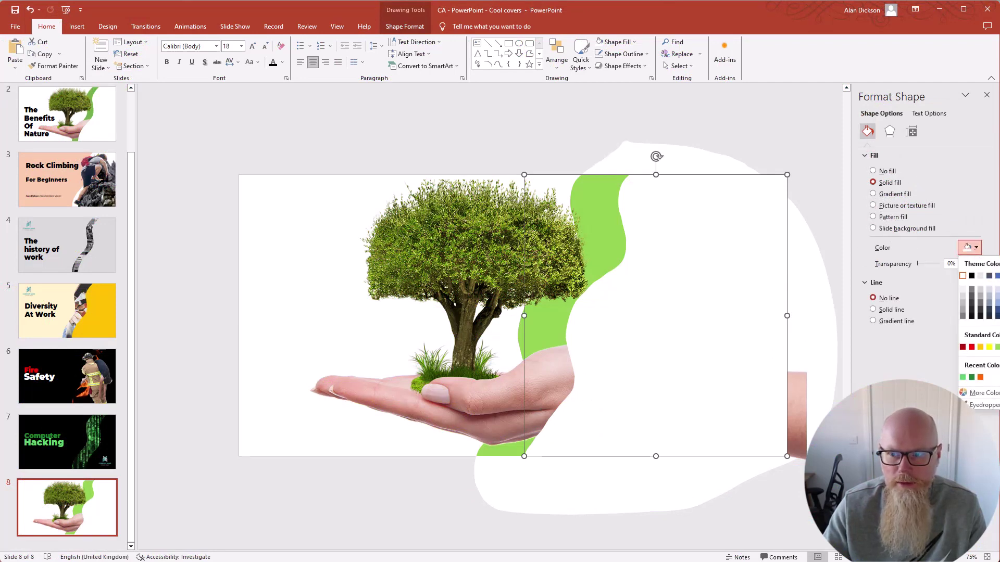
click(962, 377)
click(326, 529)
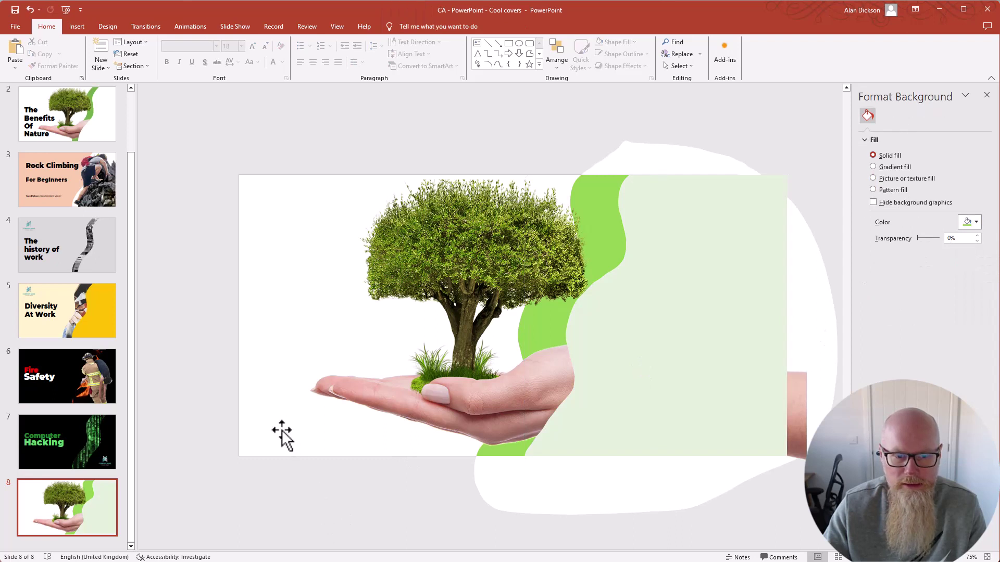
click(425, 440)
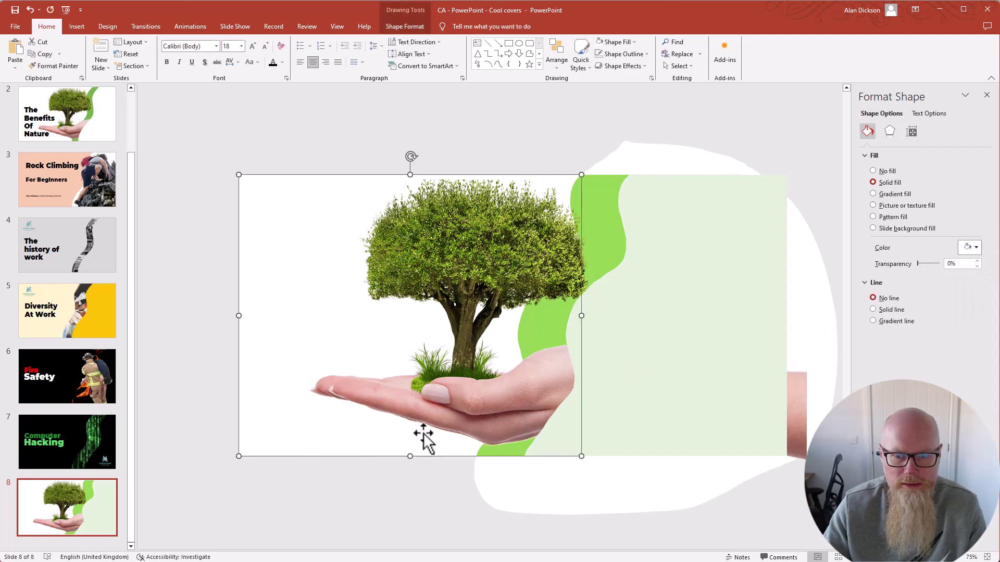
click(966, 251)
click(962, 377)
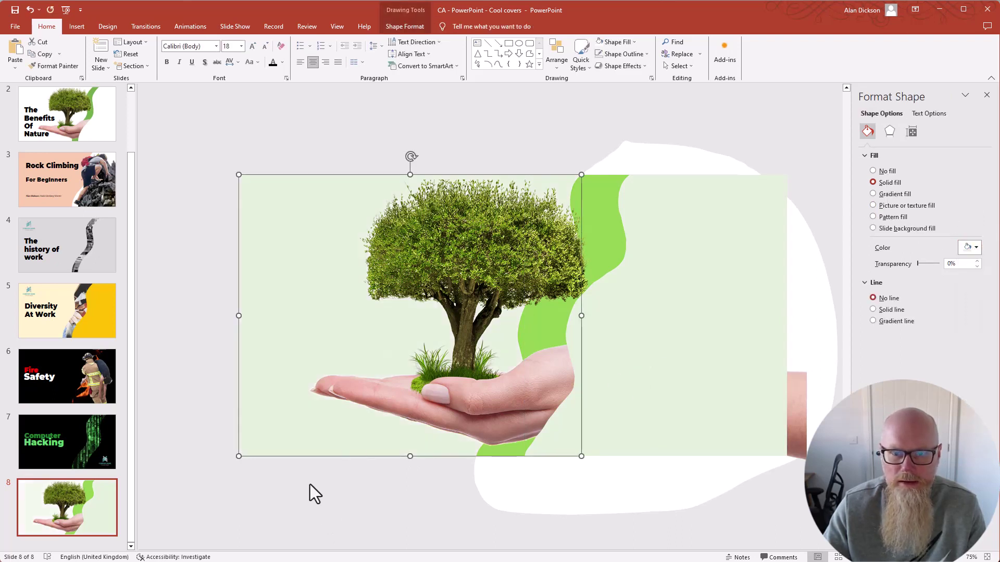
click(373, 501)
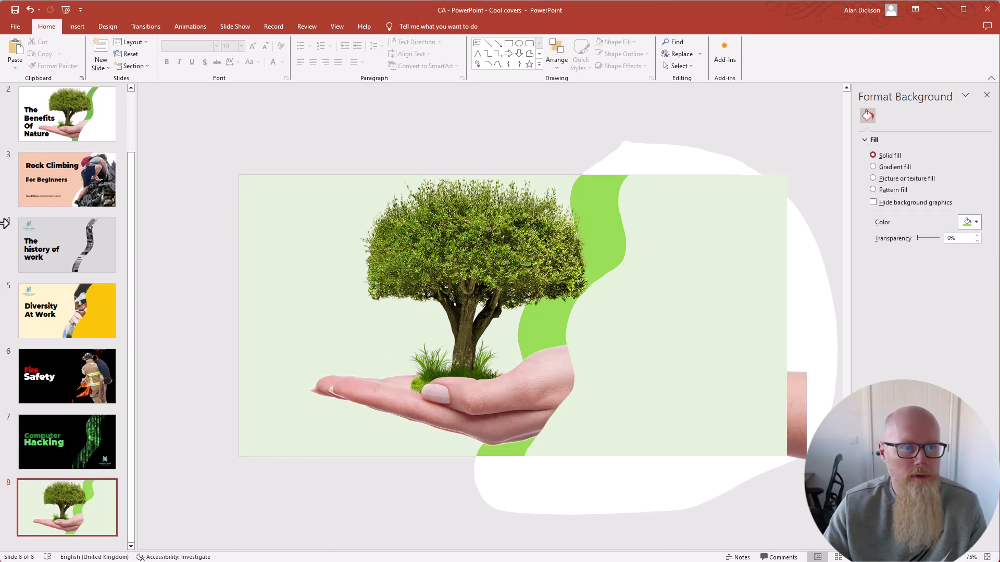
- Add a text box on the left of the slide reading 'Nature'
click(75, 28)
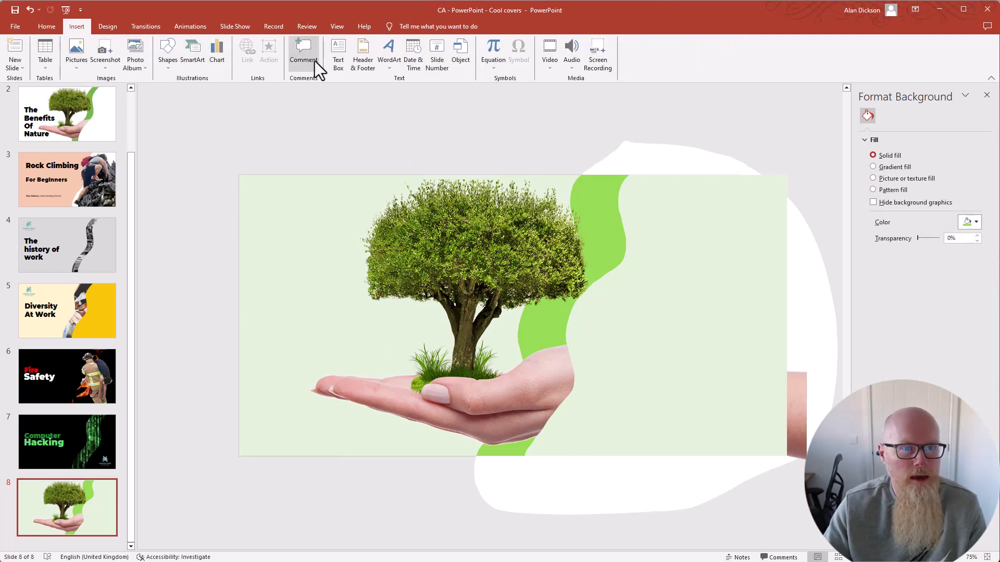
click(337, 56)
drag(253, 273, 359, 344)
text(Nature)
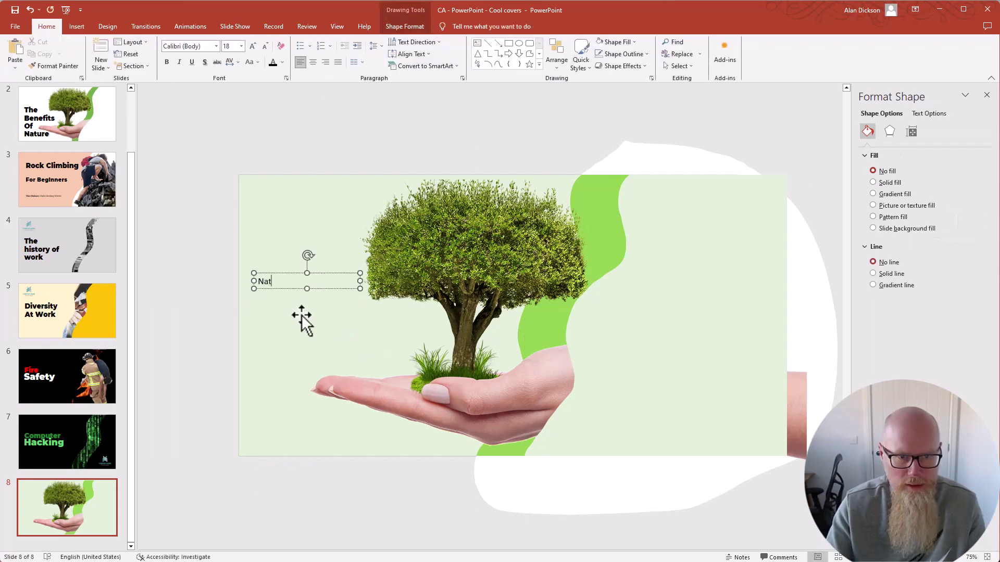
- Format 'Nature' as 54 pt Montserrat Black
double_click(283, 281)
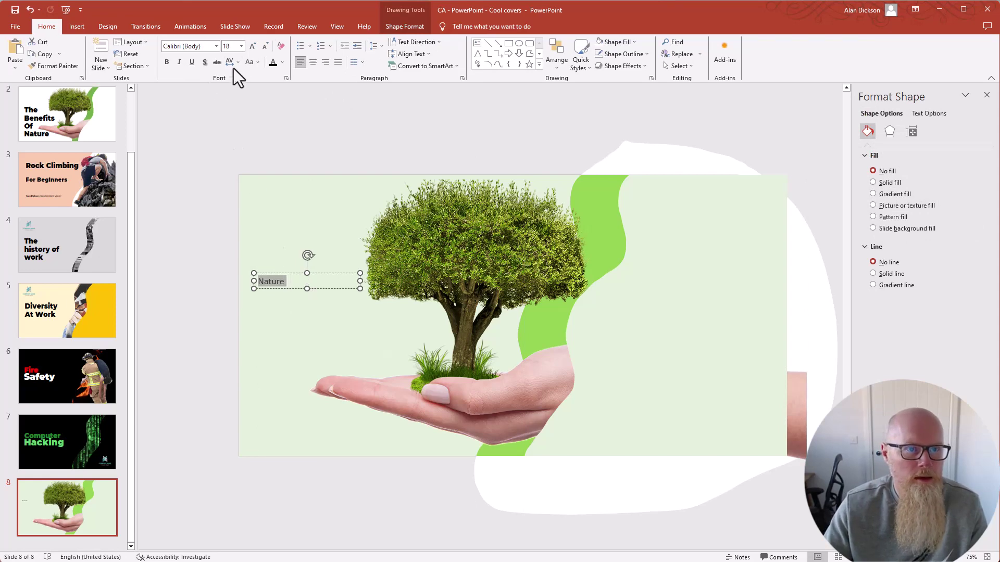
click(253, 46)
click(253, 46)
click(252, 47)
click(252, 46)
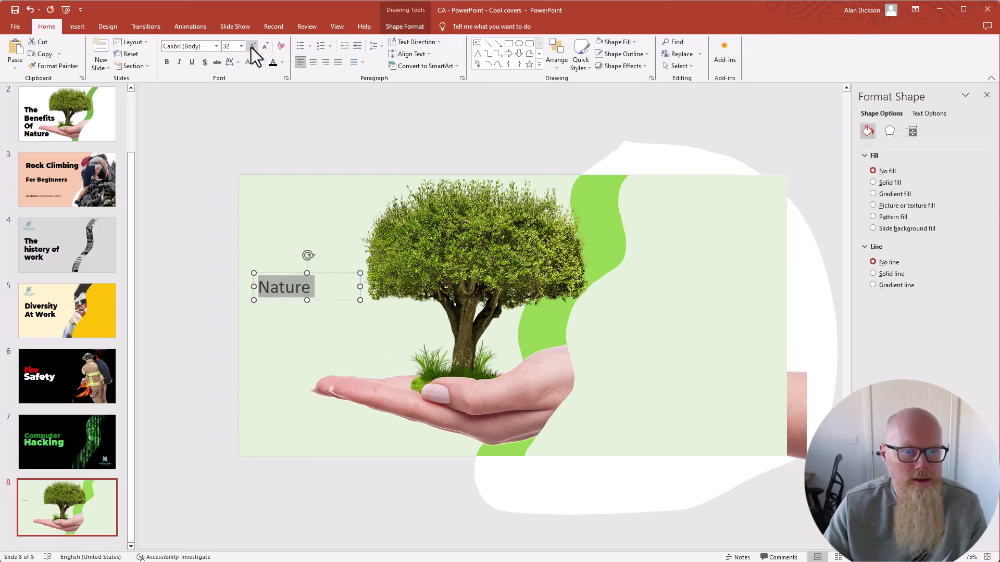
click(252, 46)
click(253, 47)
click(252, 47)
click(253, 46)
click(216, 46)
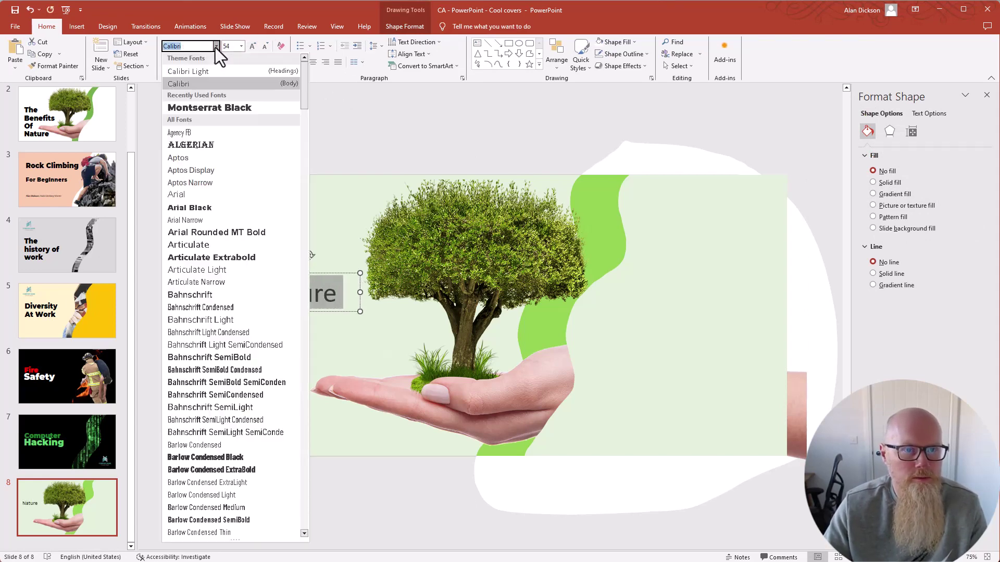
click(201, 104)
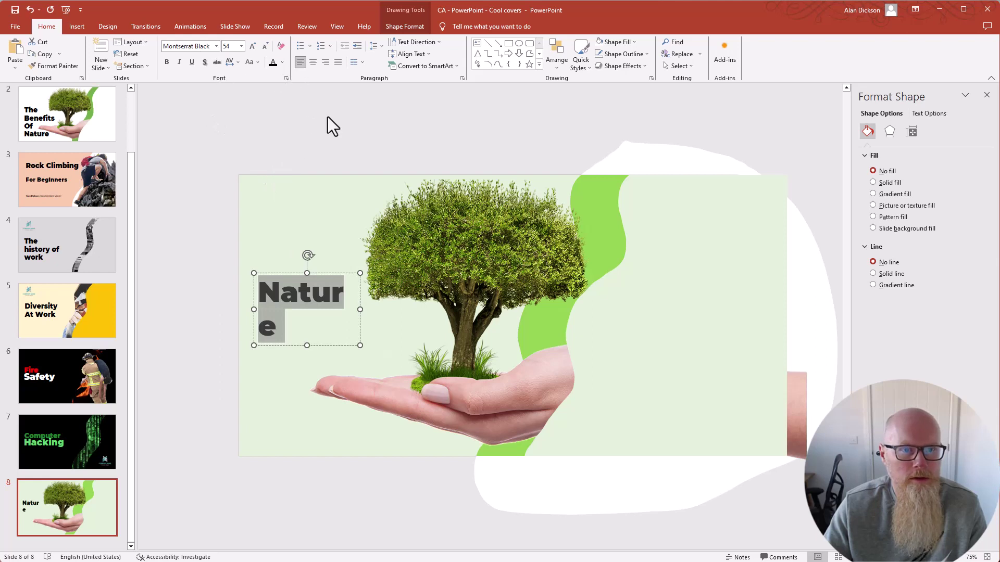
- Widen the title box so 'Nature' fits on one line, and move it lower
drag(361, 311, 422, 313)
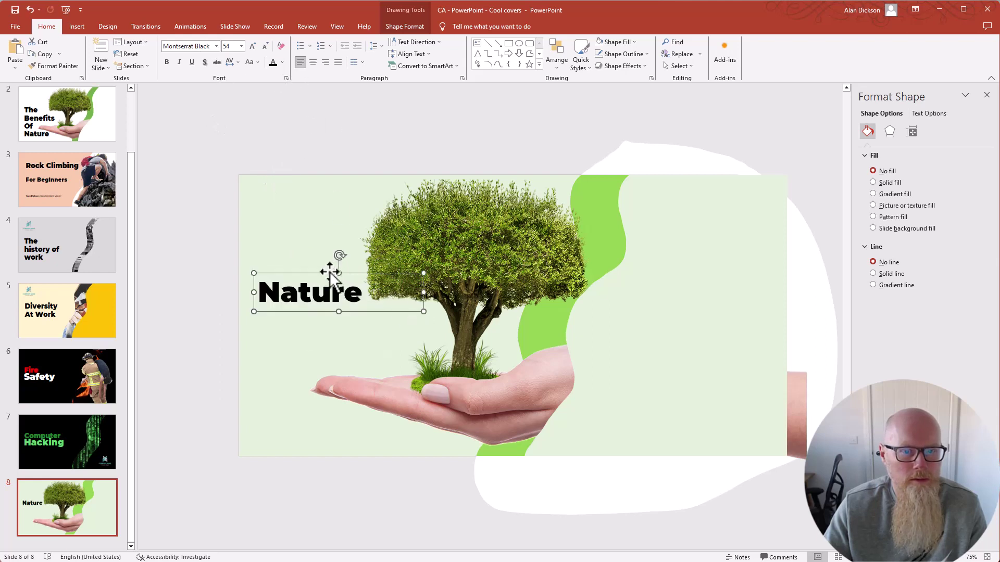
drag(327, 276, 335, 313)
click(226, 404)
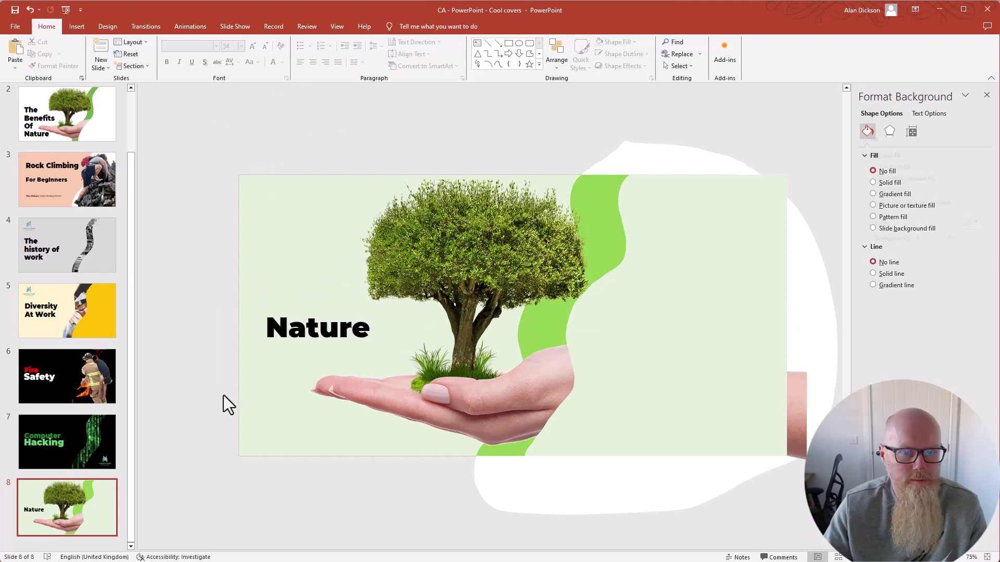